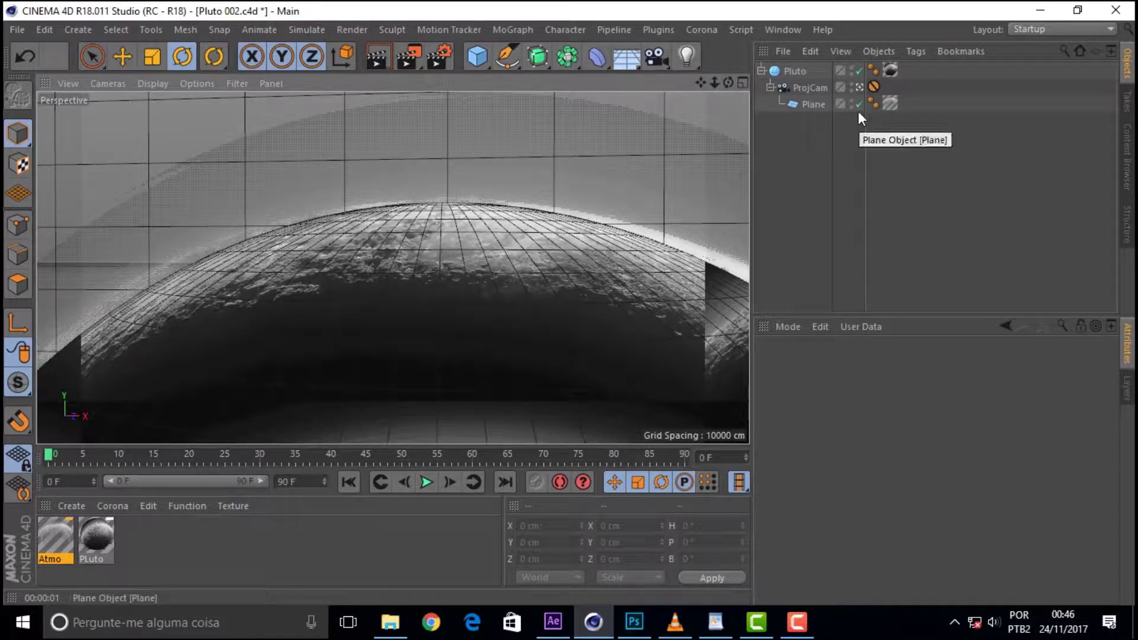
Step: Parent the Plane under ProjCam, collapse ProjCam's hierarchy, and view the scene through ProjCam
left_click(859, 87)
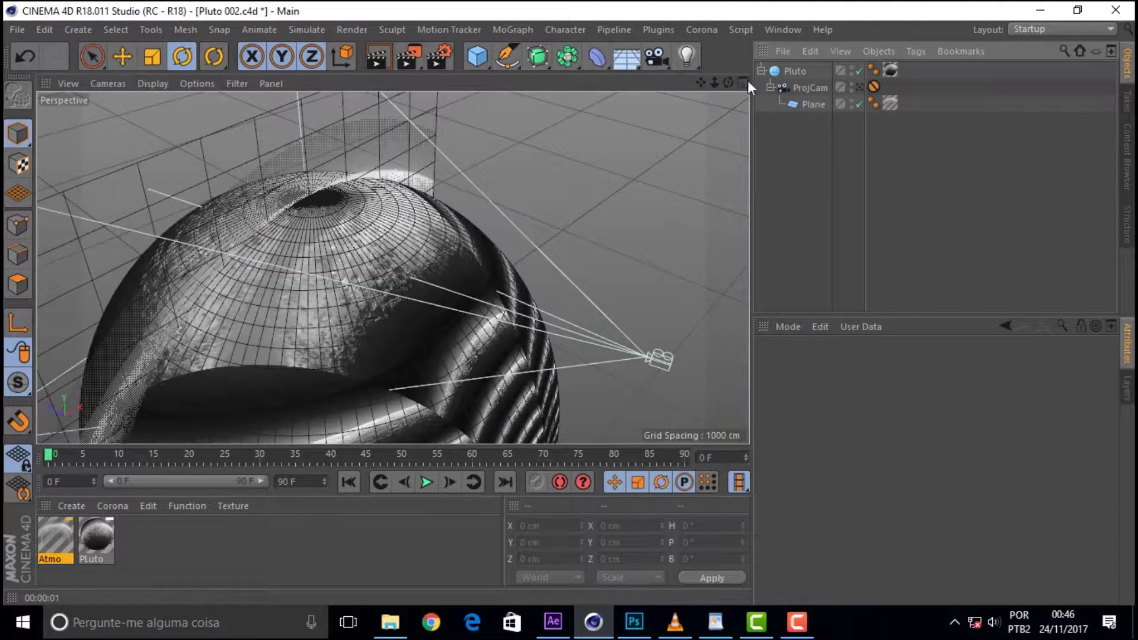
left_click(859, 88)
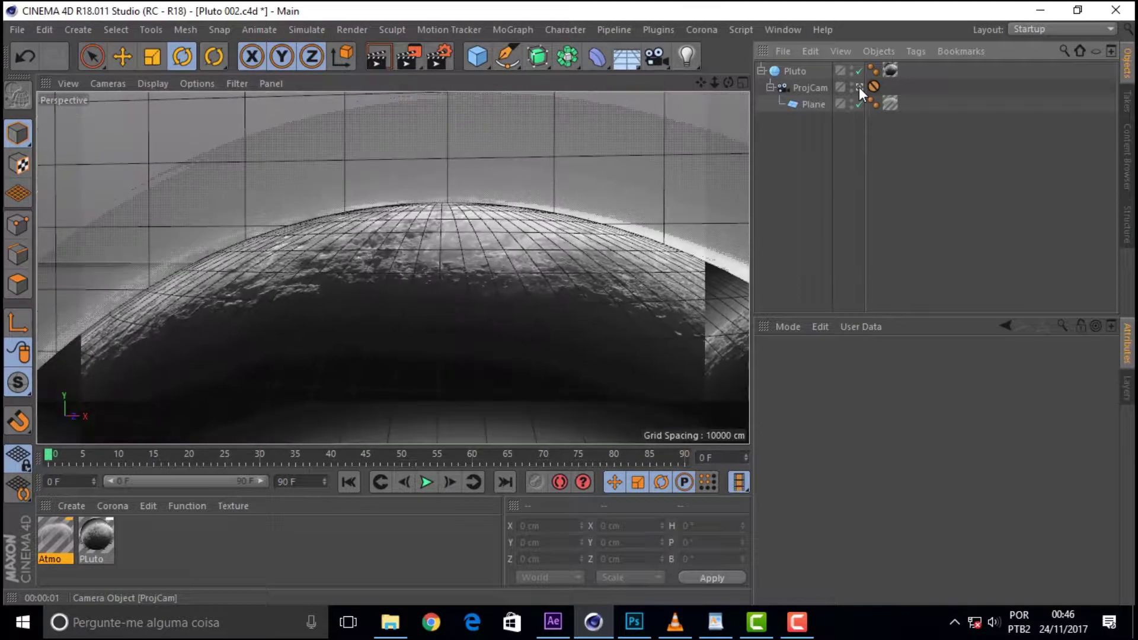
left_click(859, 87)
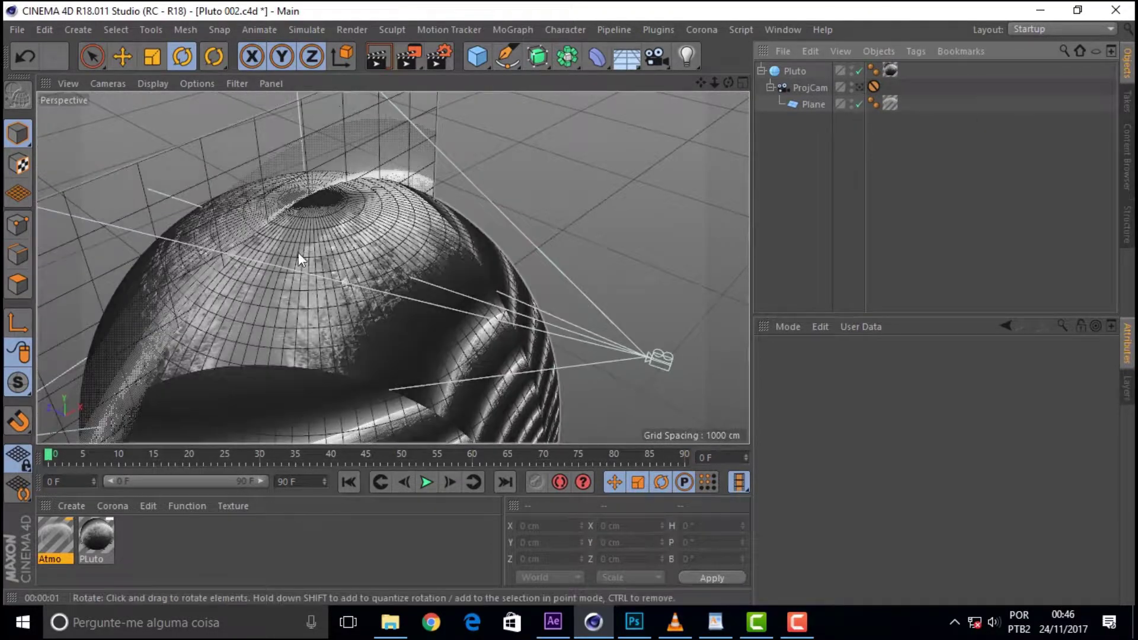
left_click(860, 88)
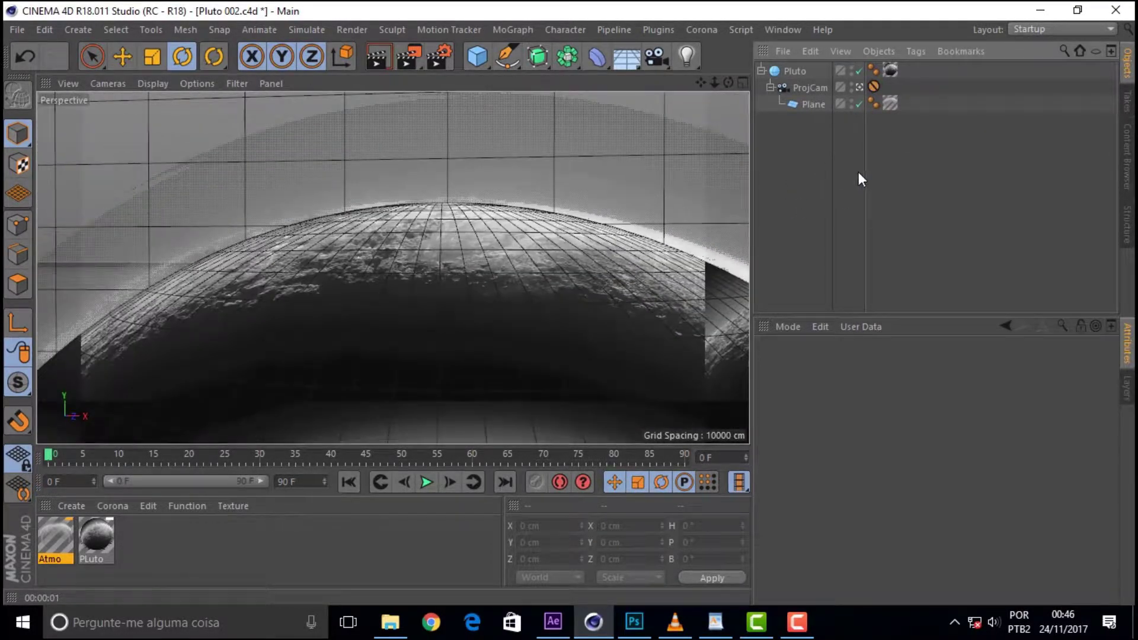
left_click_drag(809, 84, 809, 87)
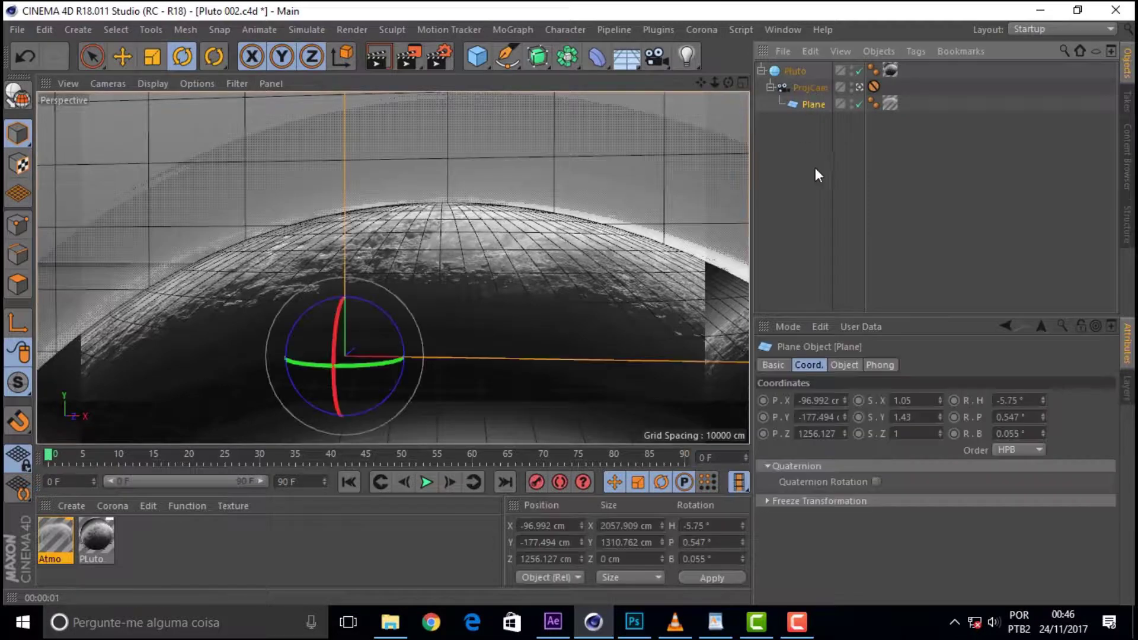
left_click(771, 89)
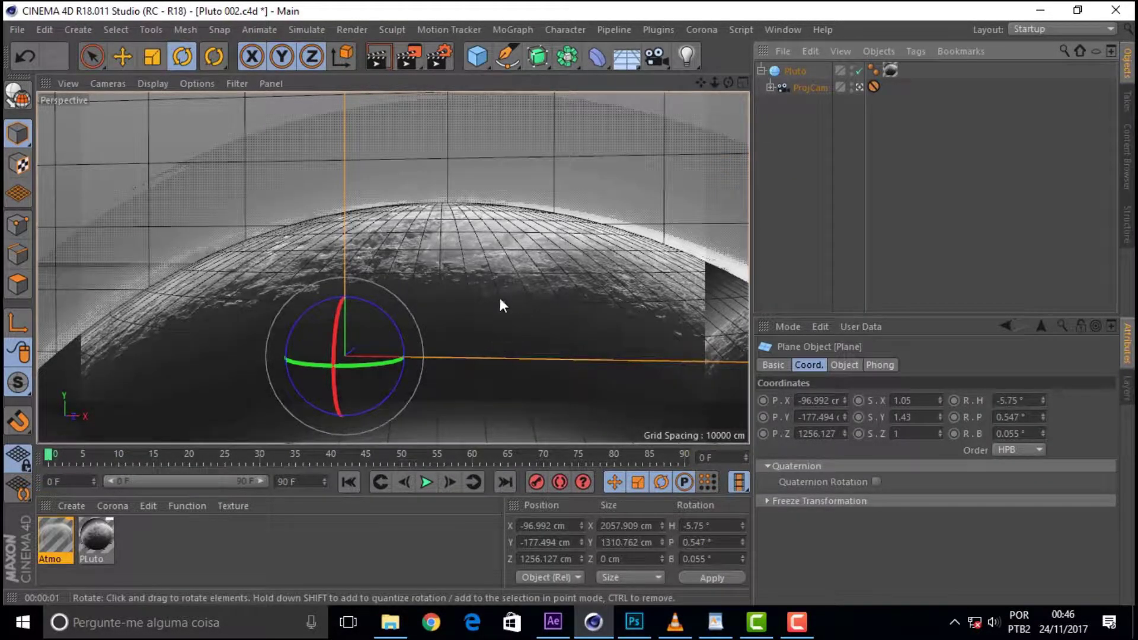
left_click(410, 538)
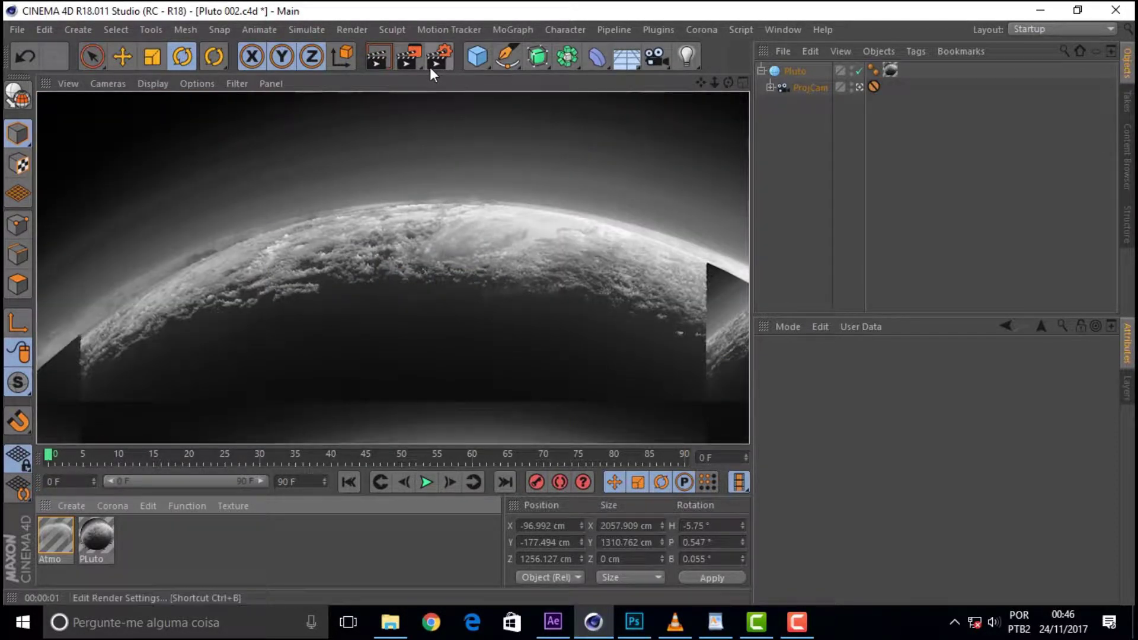
Step: Render a 1920x1080 still of Pluto, zoom in to inspect it, then close the Picture Viewer
left_click(408, 57)
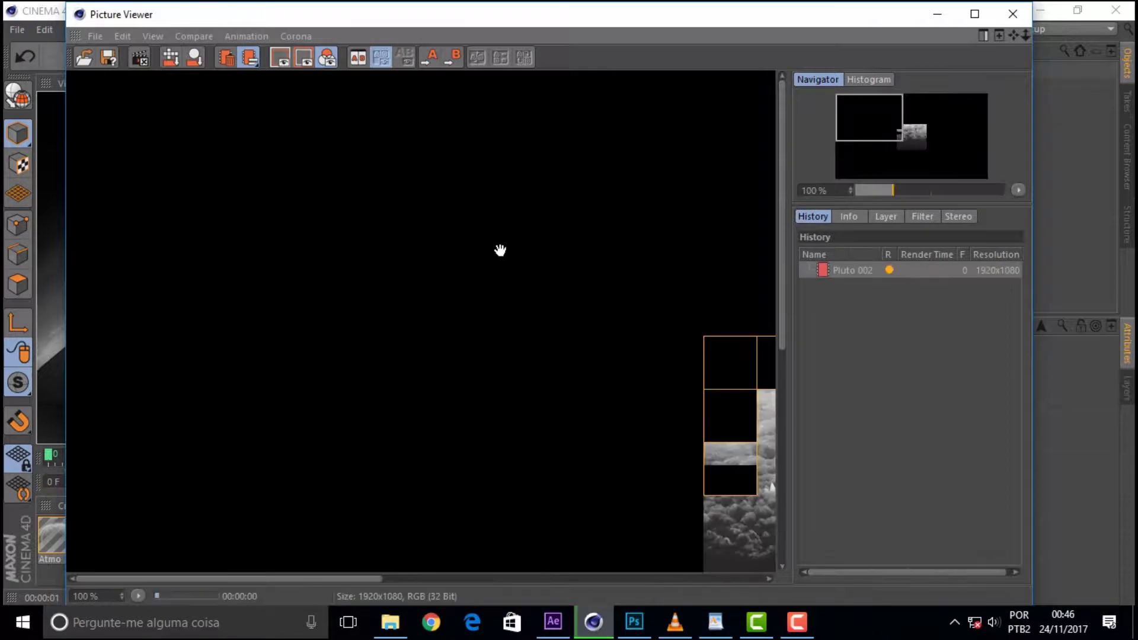
scroll(504, 249, "down", 4)
scroll(504, 249, "up", 1)
scroll(507, 250, "up", 1)
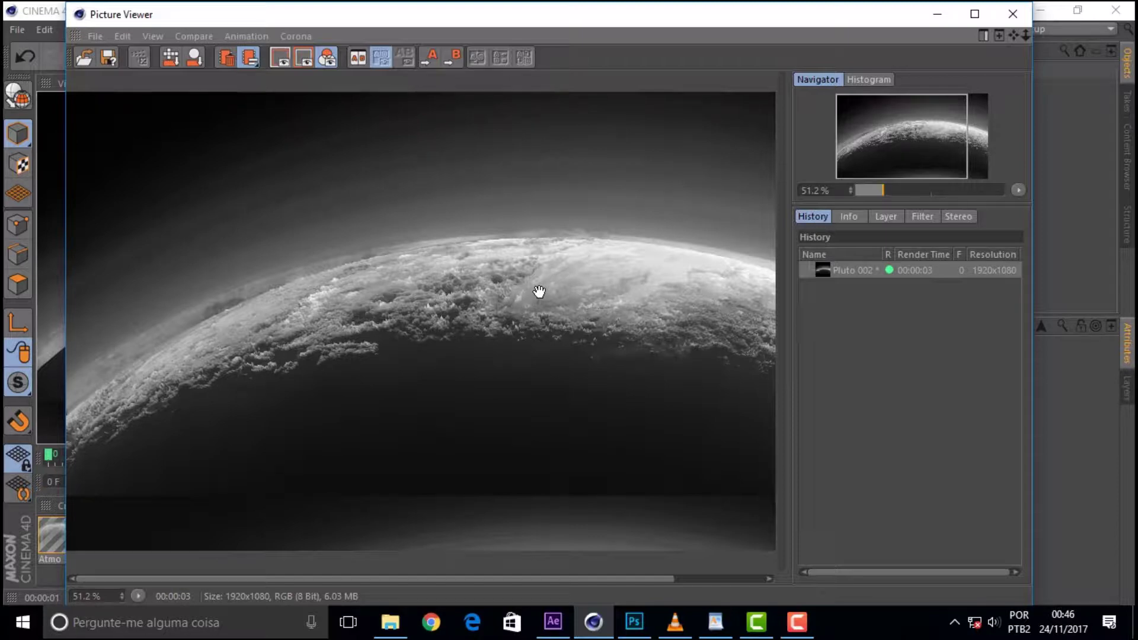
scroll(513, 305, "down", 1)
scroll(512, 304, "up", 2)
scroll(512, 305, "down", 2)
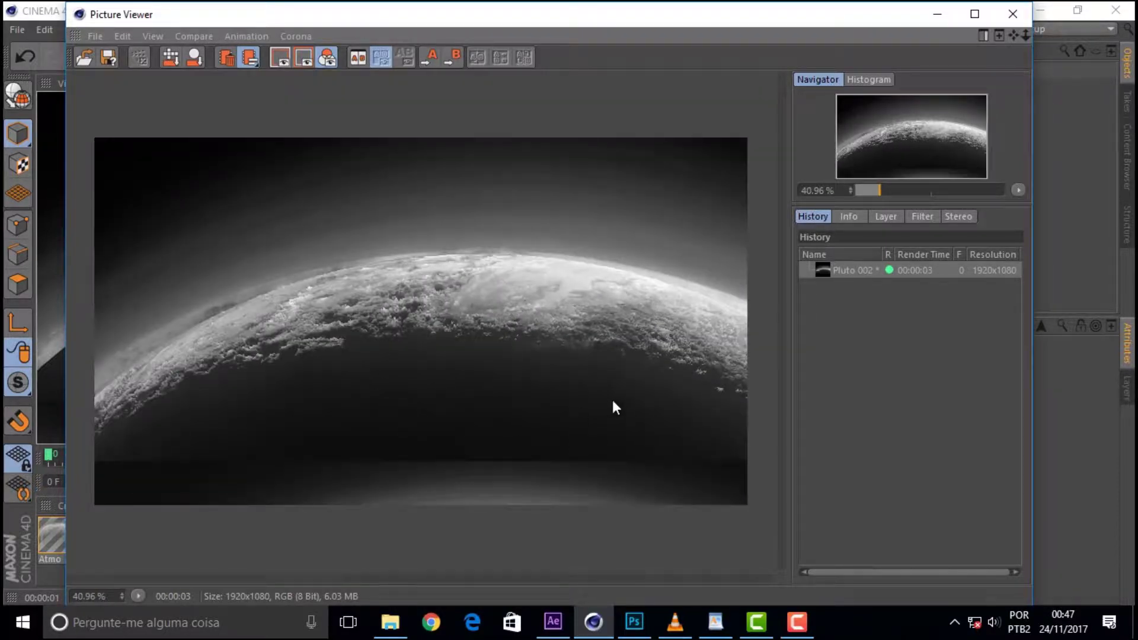
left_click(1014, 14)
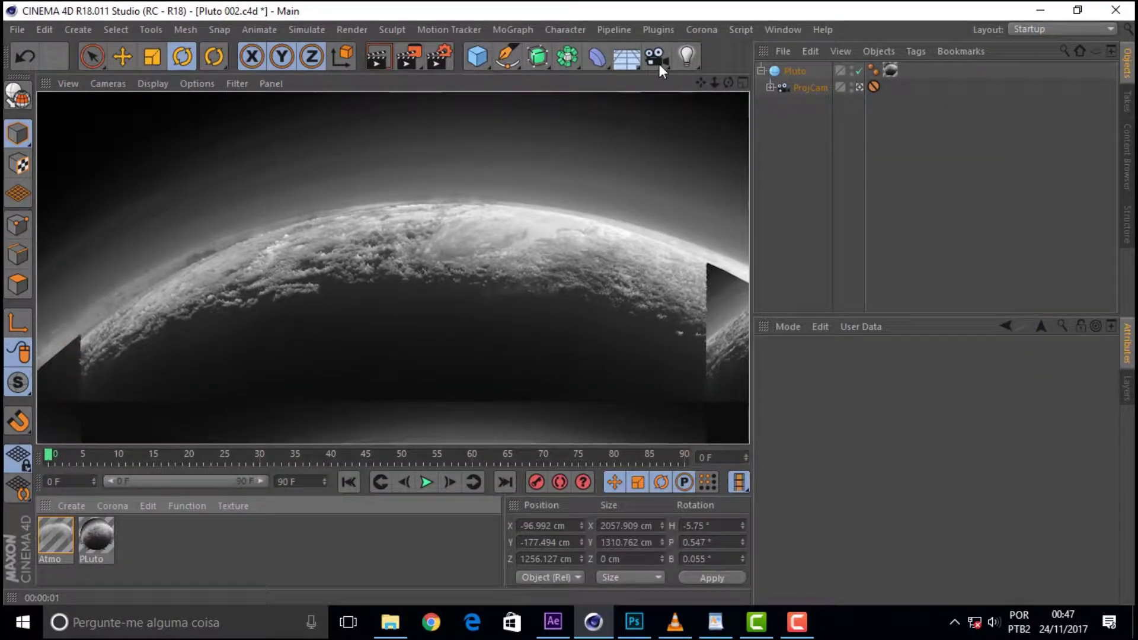
Step: Add a new camera and rename it Cam 1
left_click(657, 57)
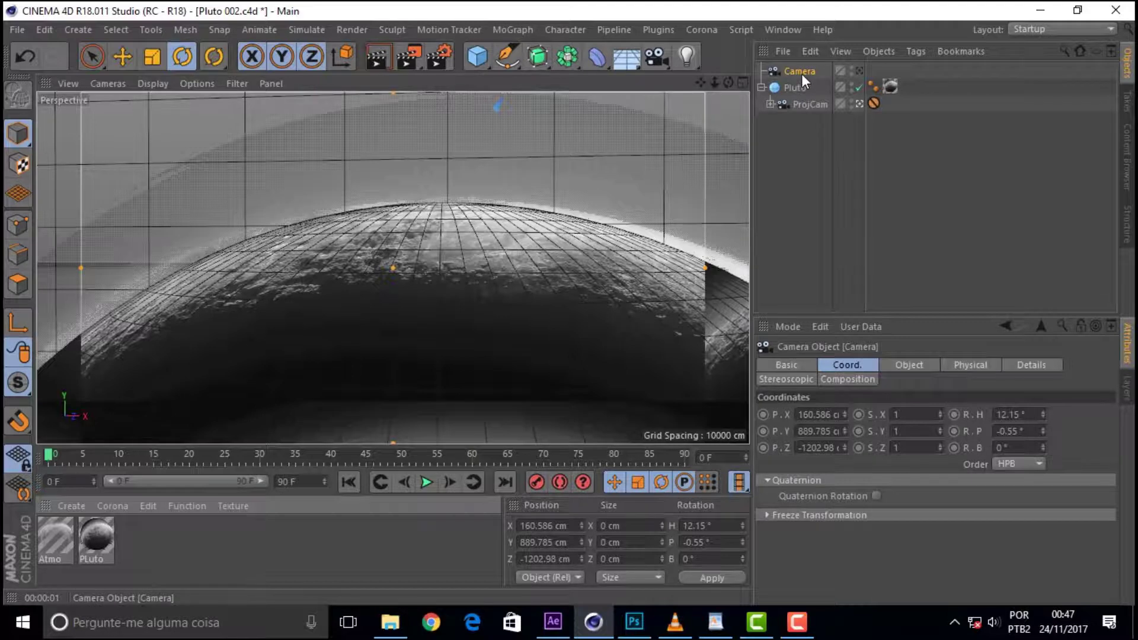
double_click(819, 71)
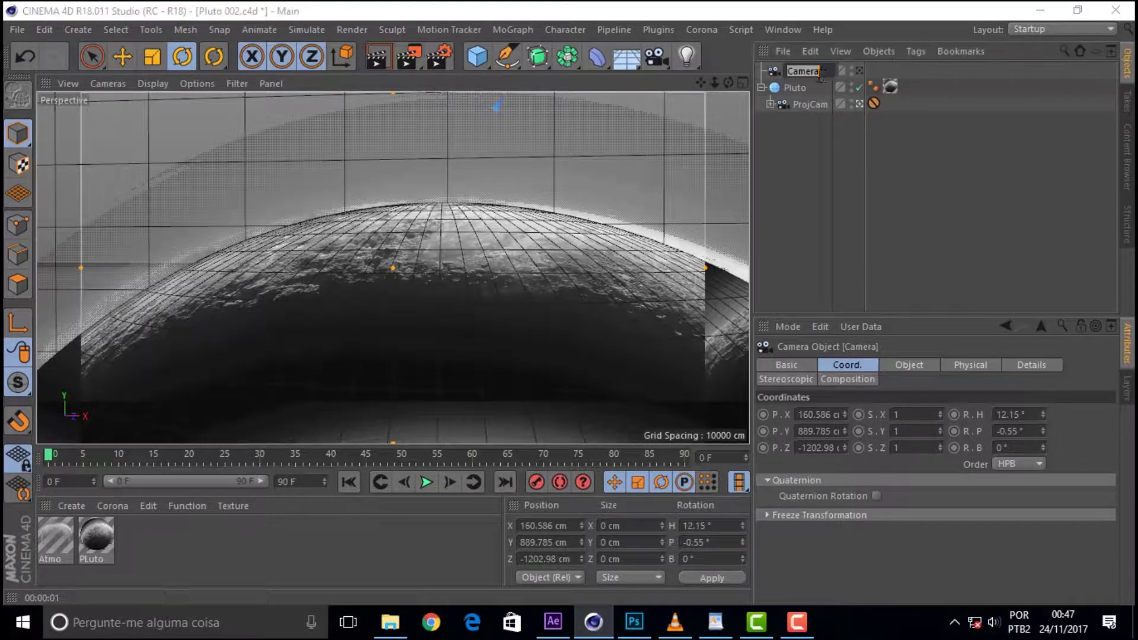
key("BackSpace")
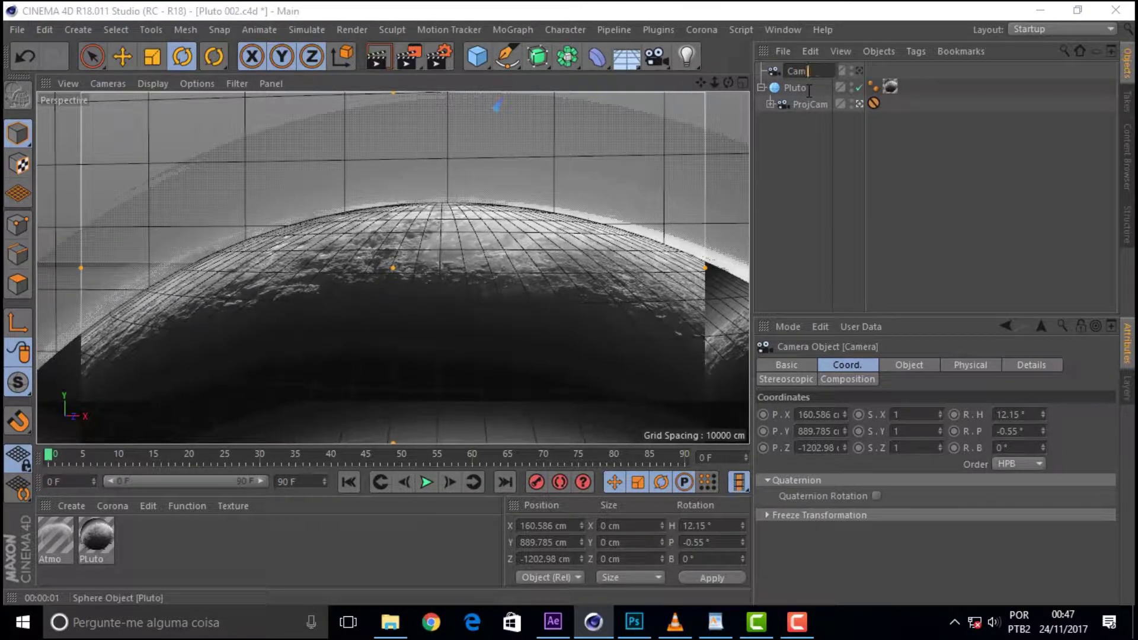
type("1")
key("Return")
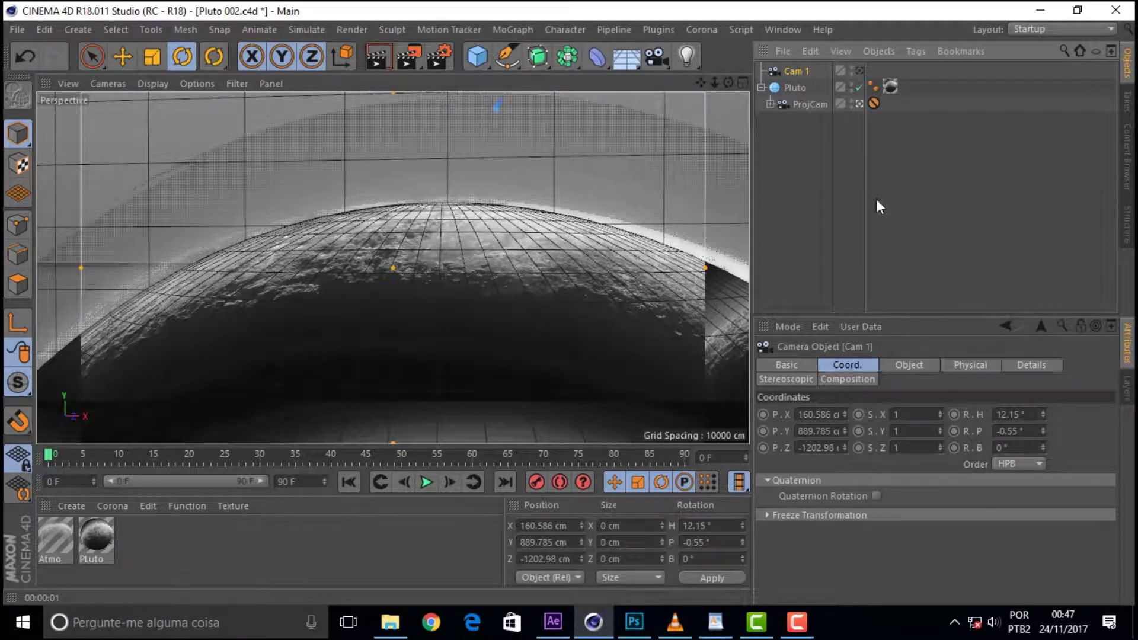
Step: Set Cam 1's focal length to 25 mm and view the scene through it
left_click(910, 365)
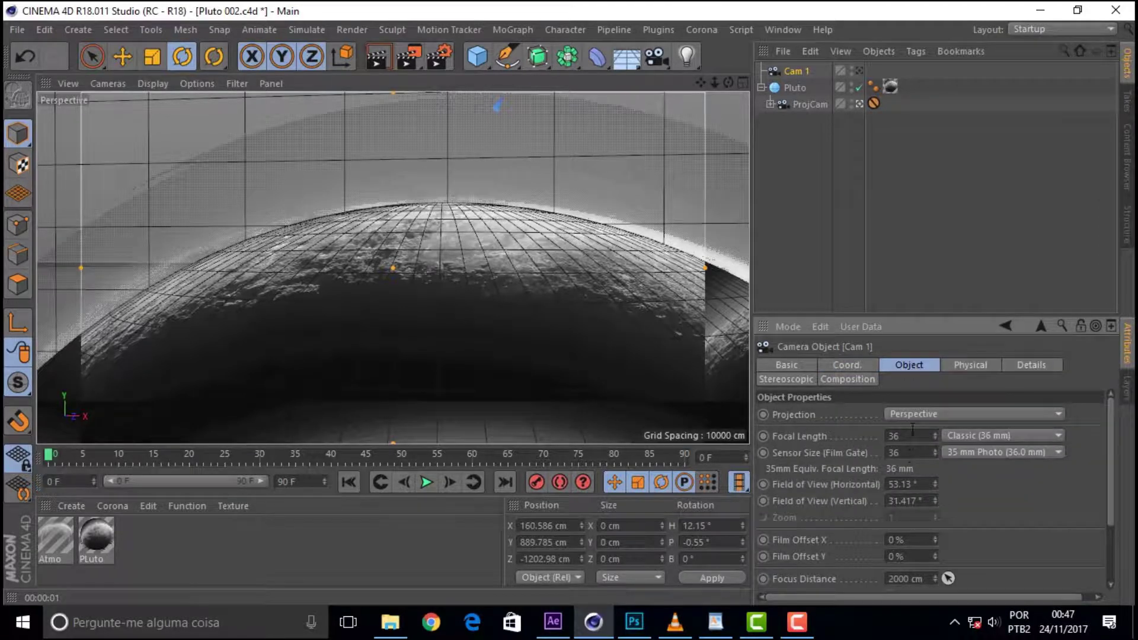
type("25")
key("Return")
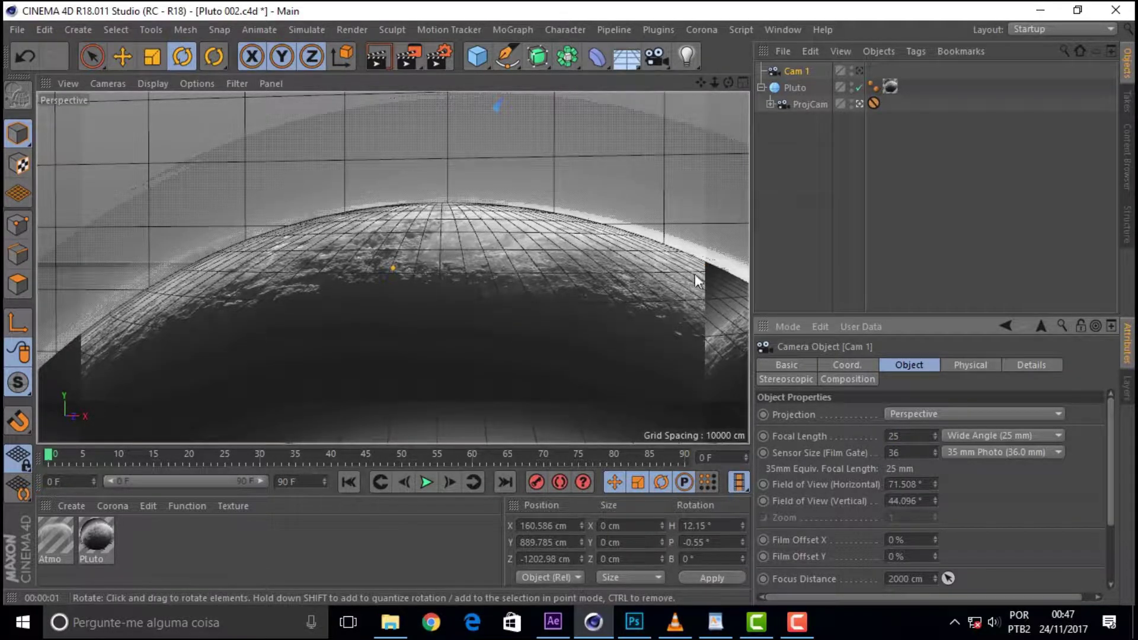
left_click(859, 71)
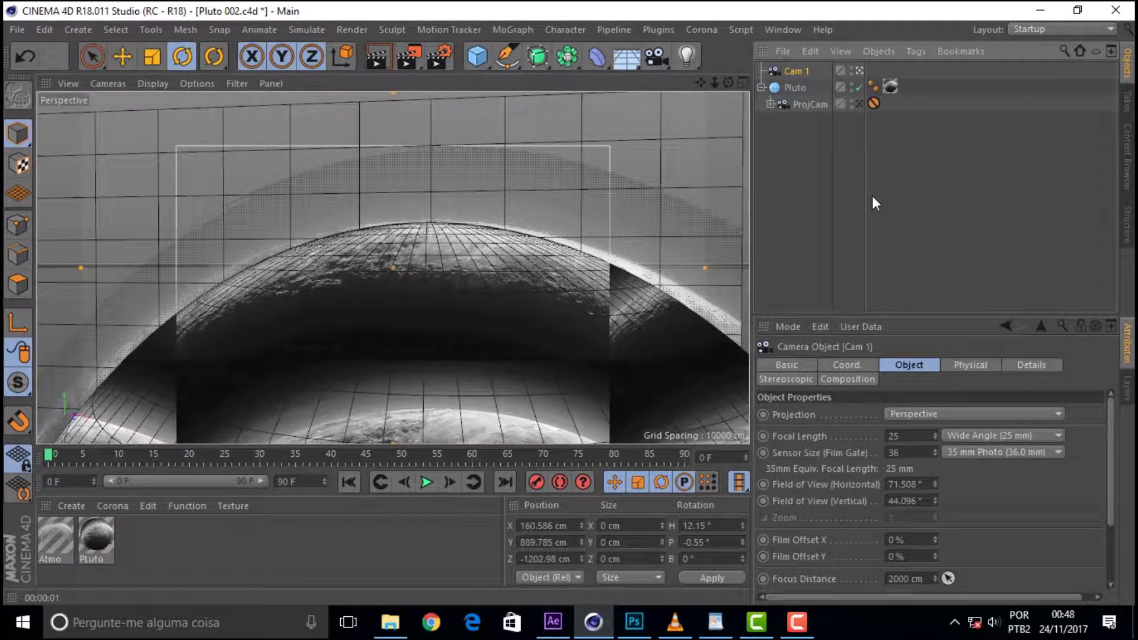
Step: Dolly Cam 1 to frame Pluto, then duplicate it
mouse_move(715, 83)
left_mouse_down()
mouse_move(735, 83)
mouse_move(699, 82)
left_mouse_up()
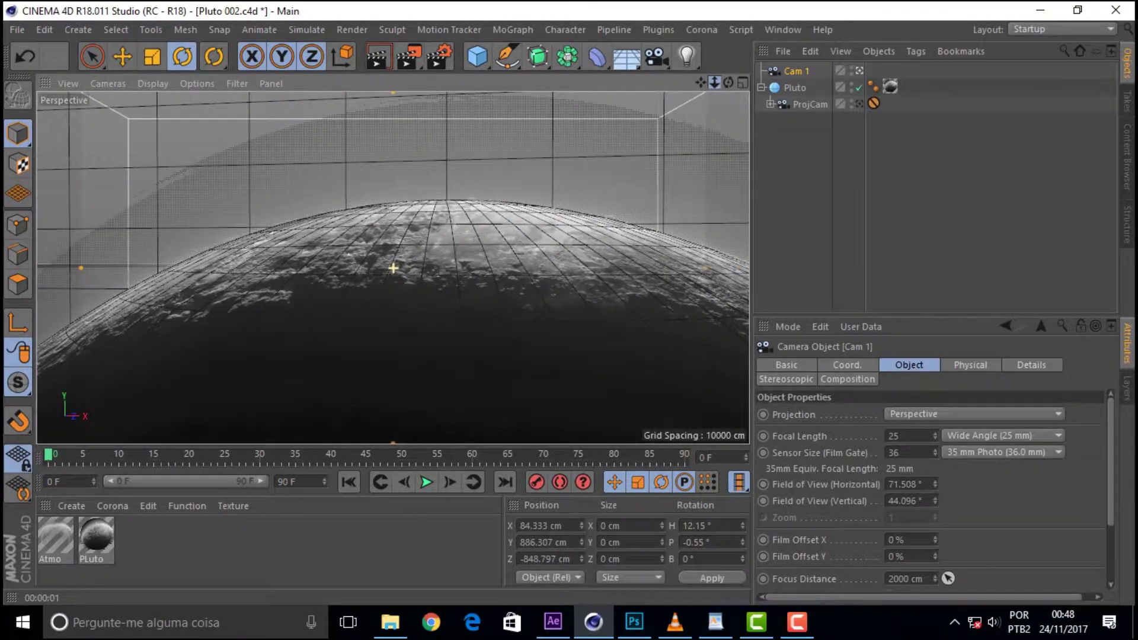
left_click_drag(699, 82, 708, 83)
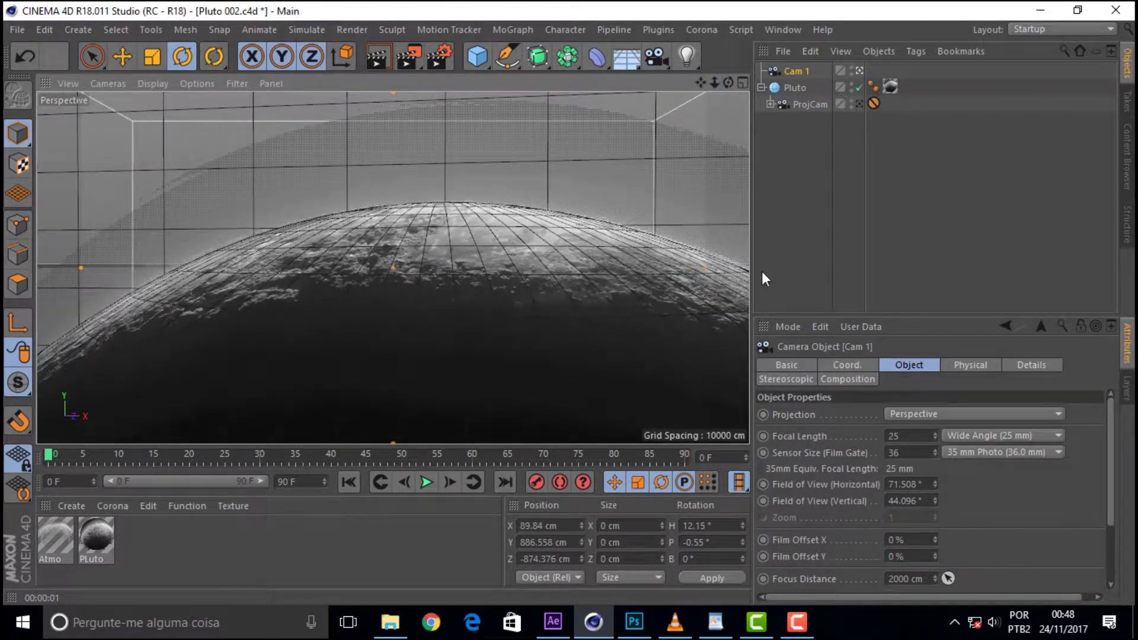
key("ctrl+c")
key("ctrl+v")
Step: Rename the copy Cam 2 and move it closer to Pluto's surface
double_click(798, 71)
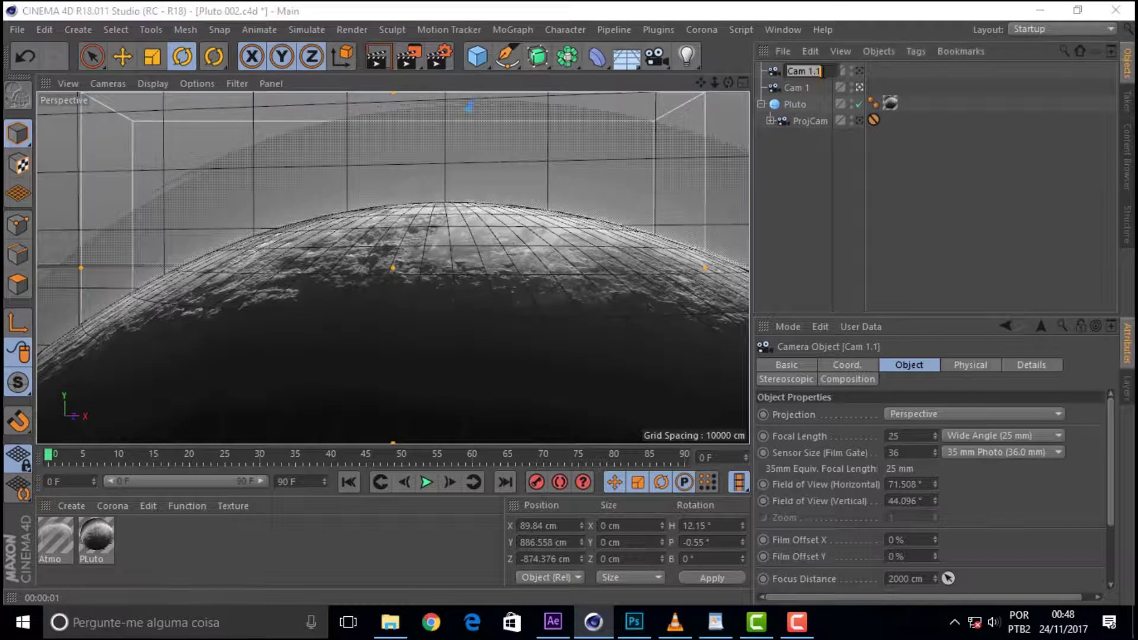
left_click_drag(820, 71, 814, 87)
type("2")
key("Return")
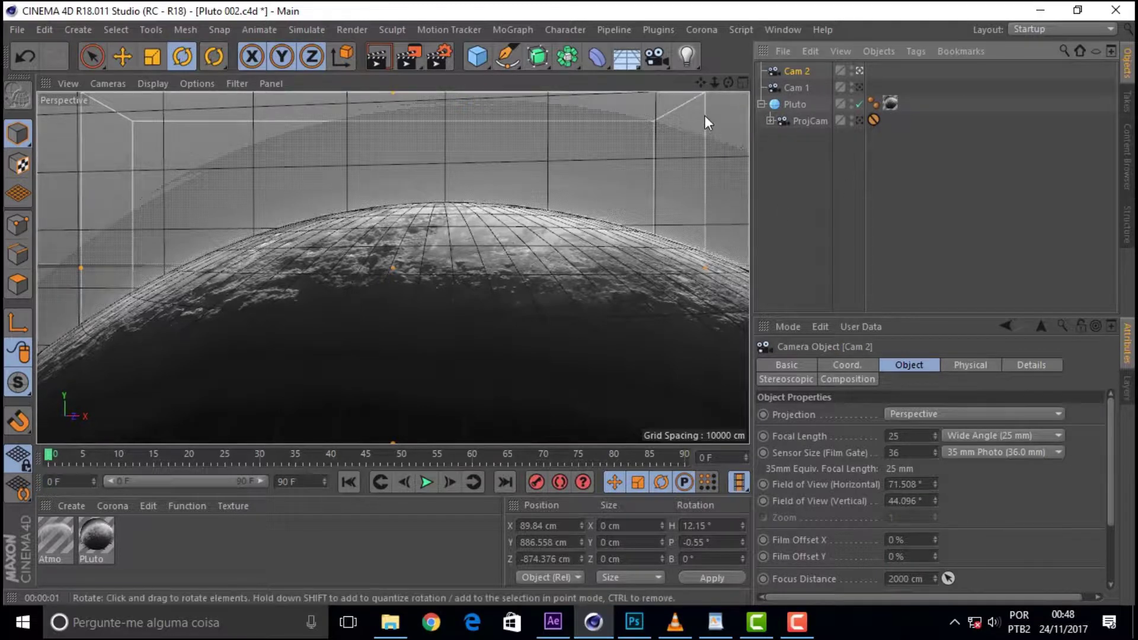
mouse_move(714, 83)
left_mouse_down()
mouse_move(741, 83)
mouse_move(718, 83)
left_mouse_up()
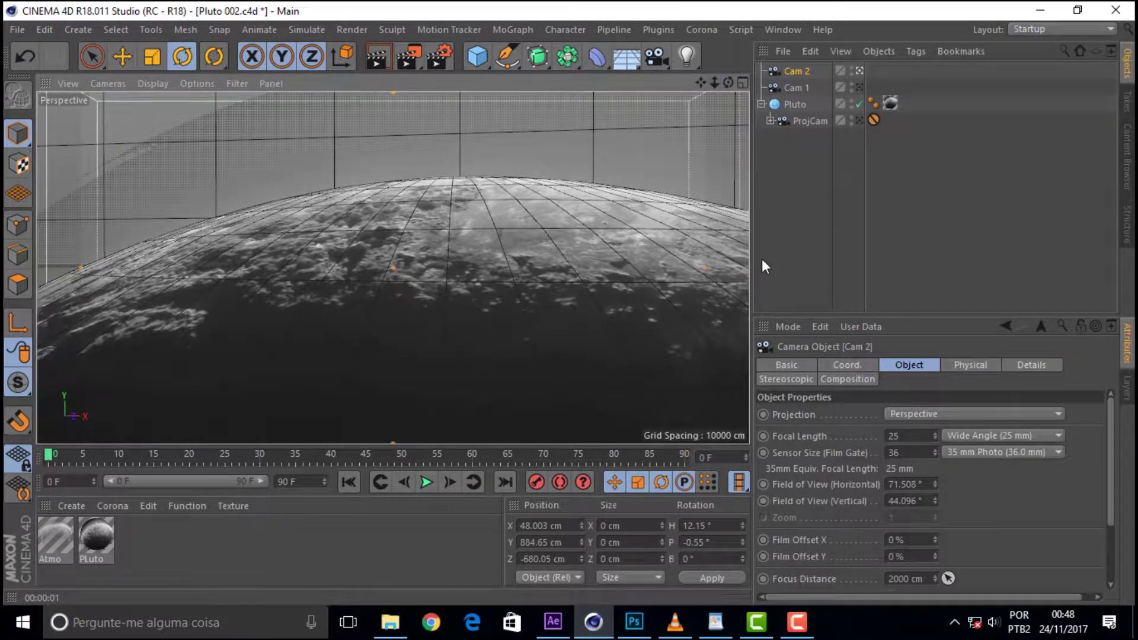
left_click(860, 86)
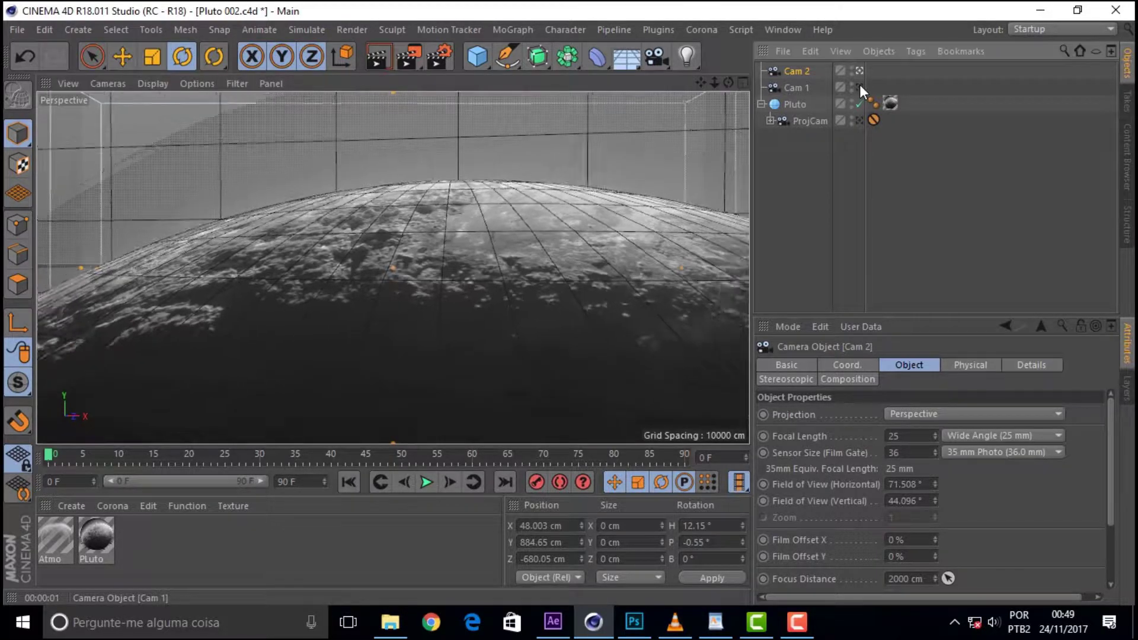
Step: Compare the Cam 1 and Cam 2 views of Pluto, finishing on Cam 2's close horizon
left_click(858, 70)
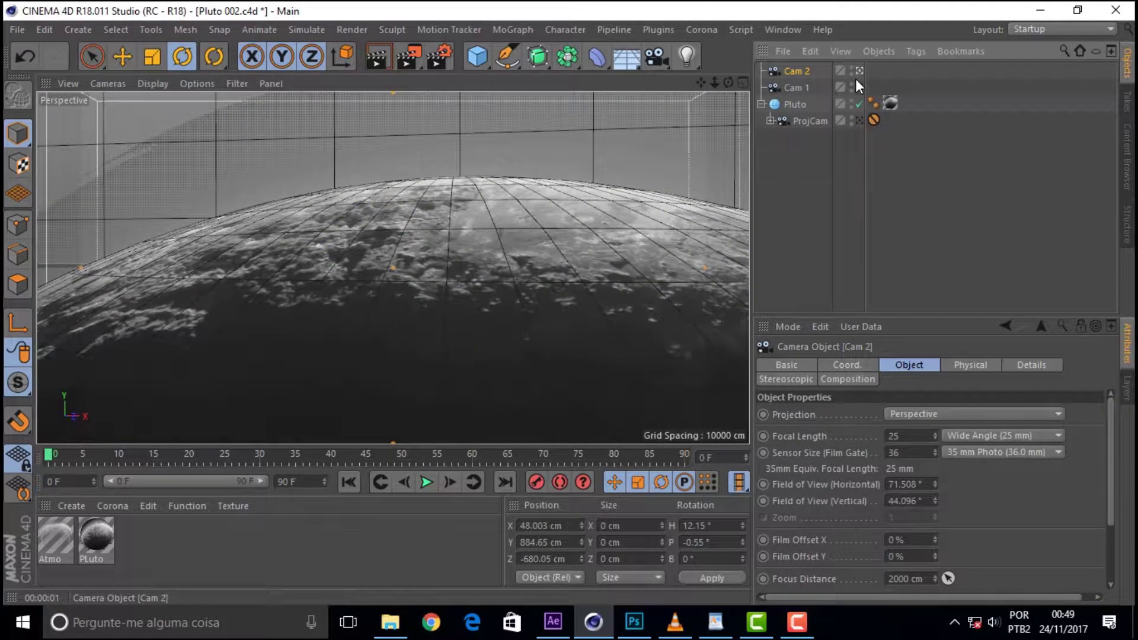
left_click(858, 87)
left_click(859, 67)
left_click(629, 200)
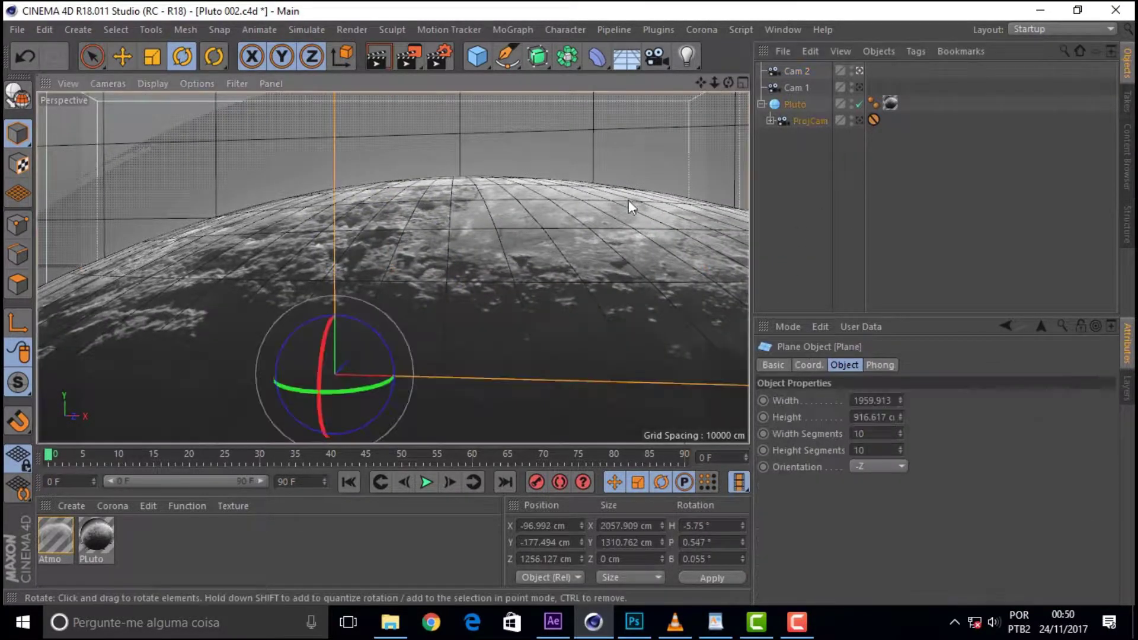
left_click(860, 88)
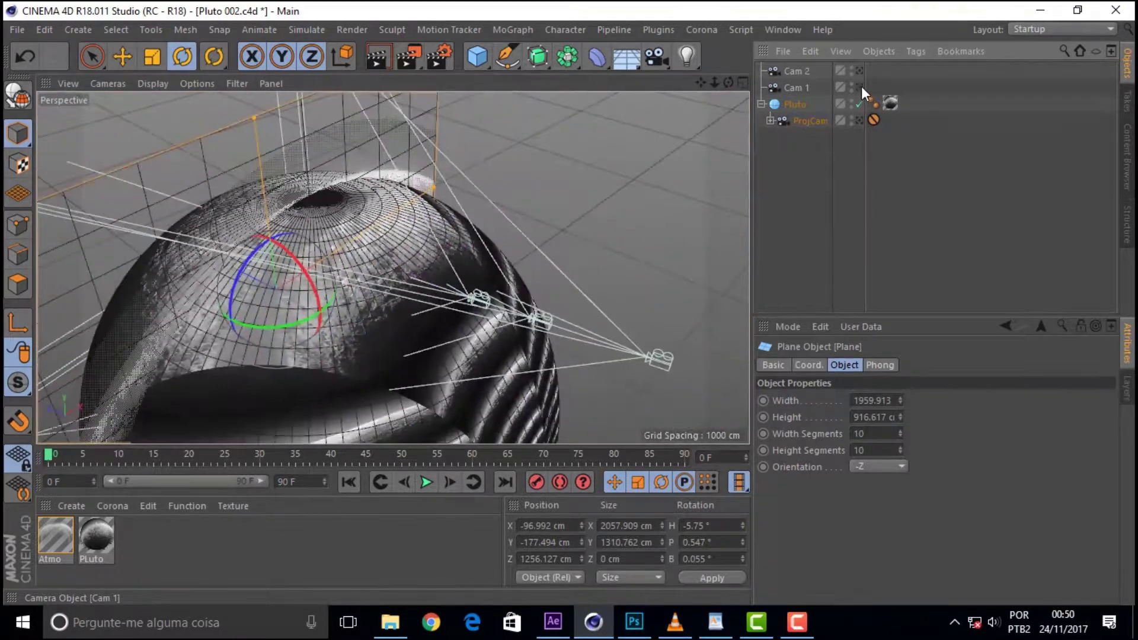
left_click(860, 69)
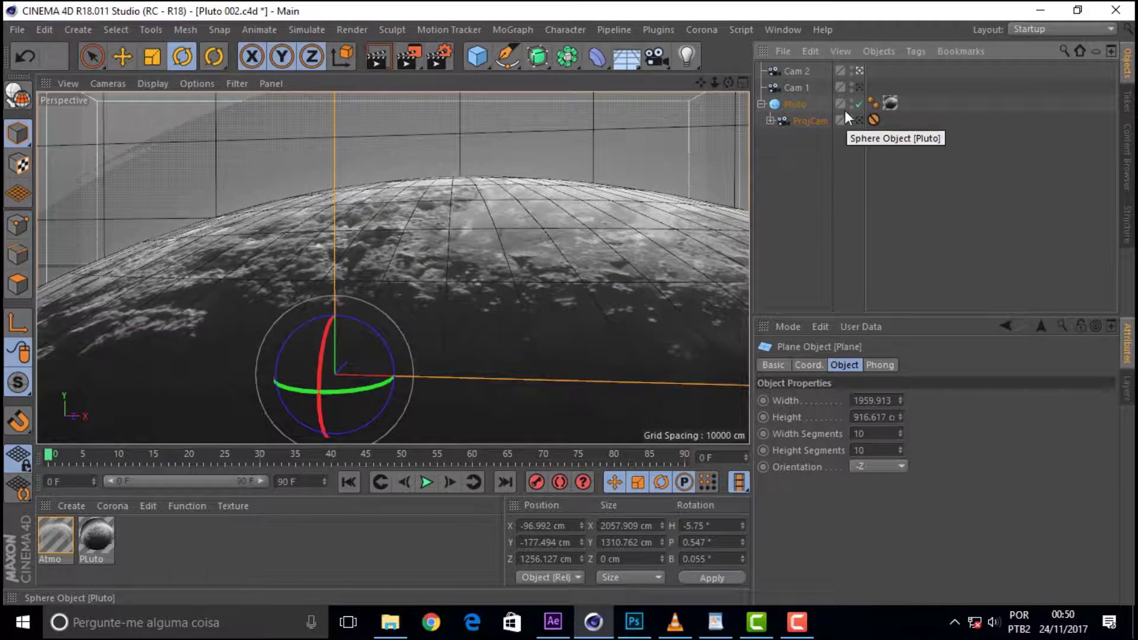
left_click_drag(652, 55, 732, 76)
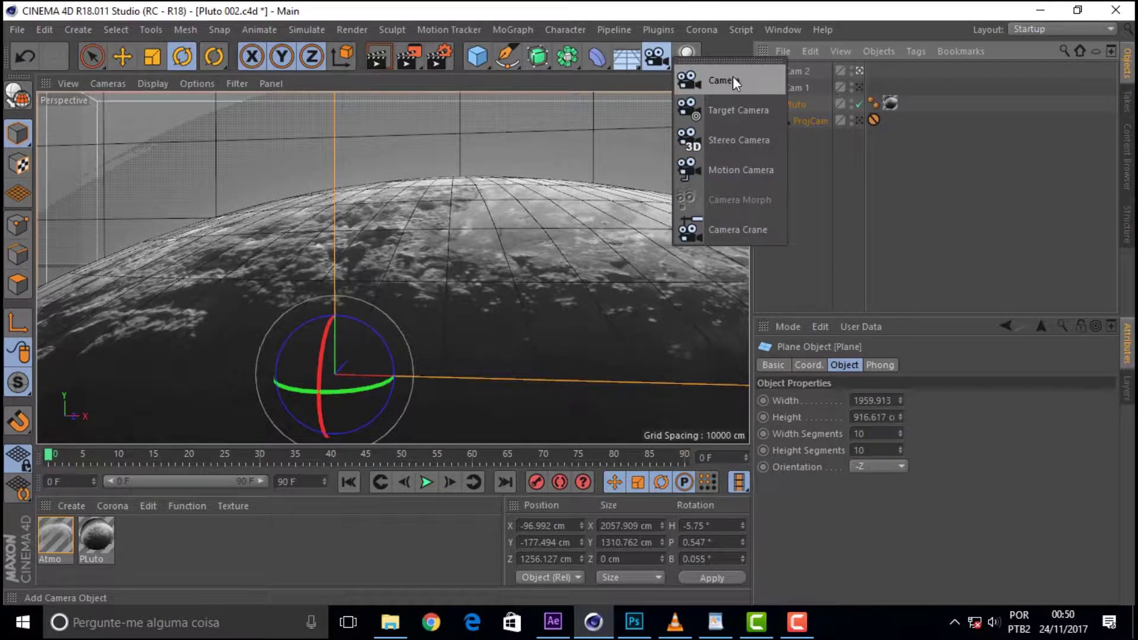
Step: Add a plain camera and rename it Morph Camera
left_click(732, 79)
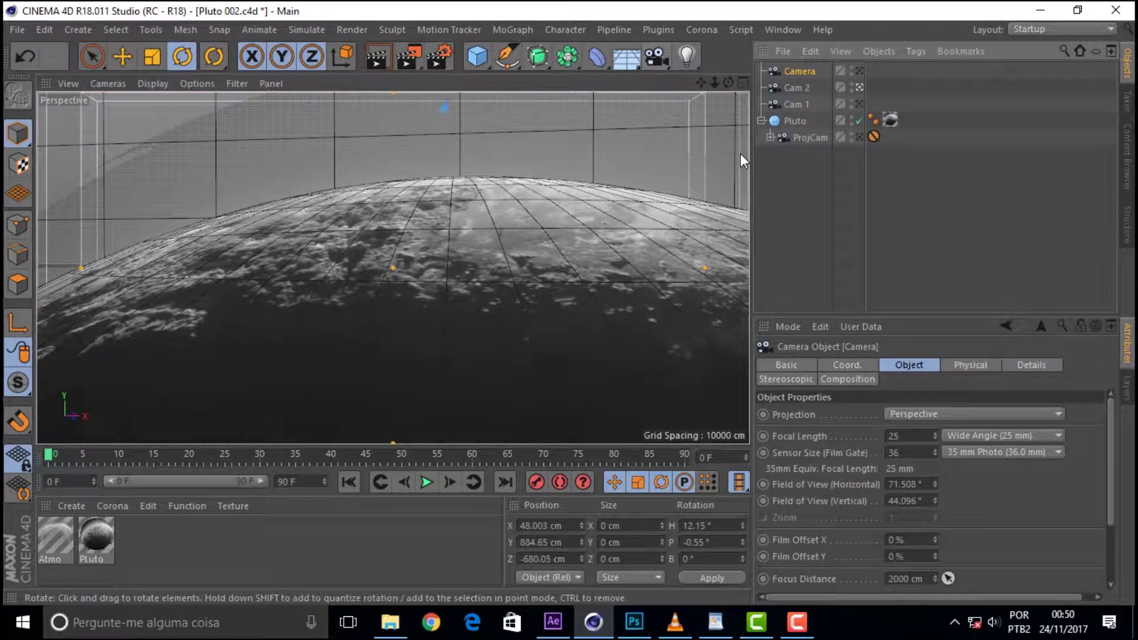
double_click(806, 72)
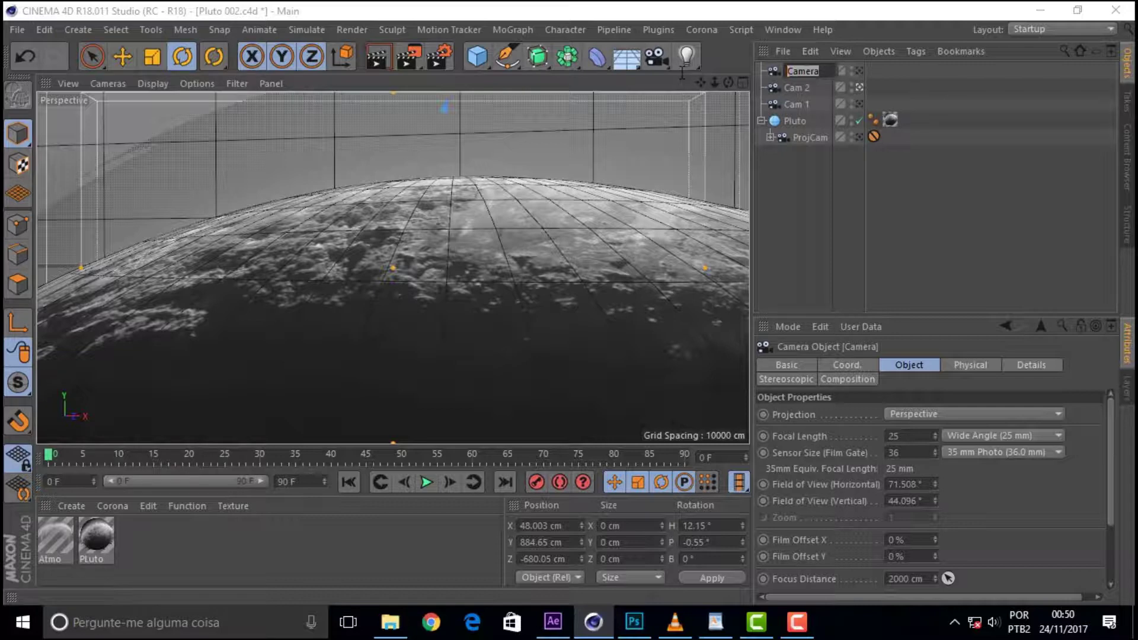
type("Mo")
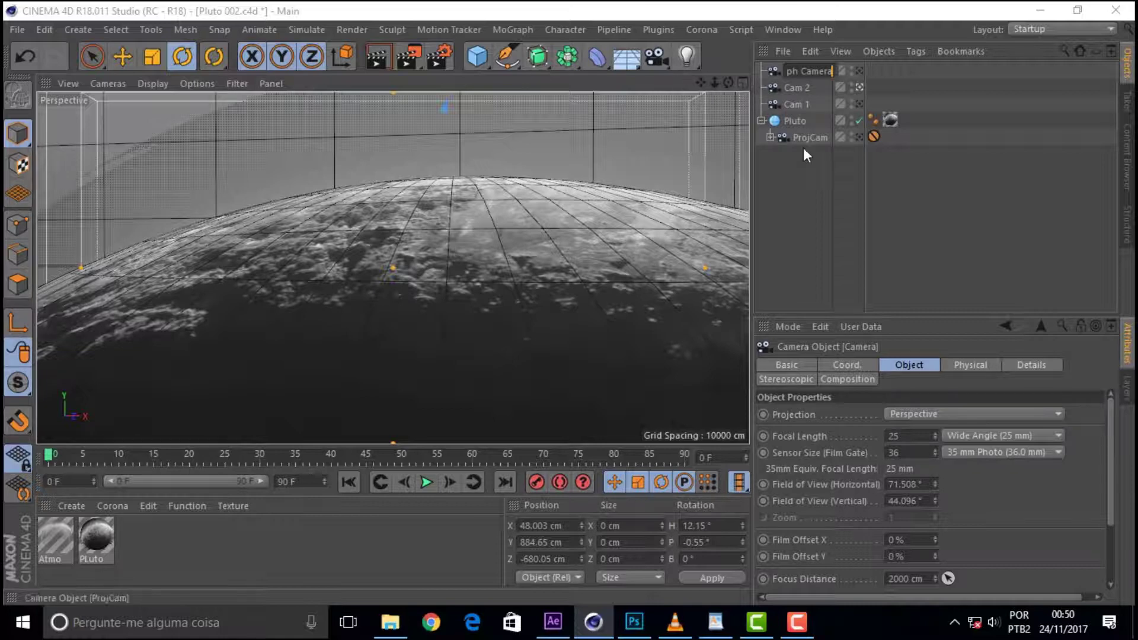
key("Return")
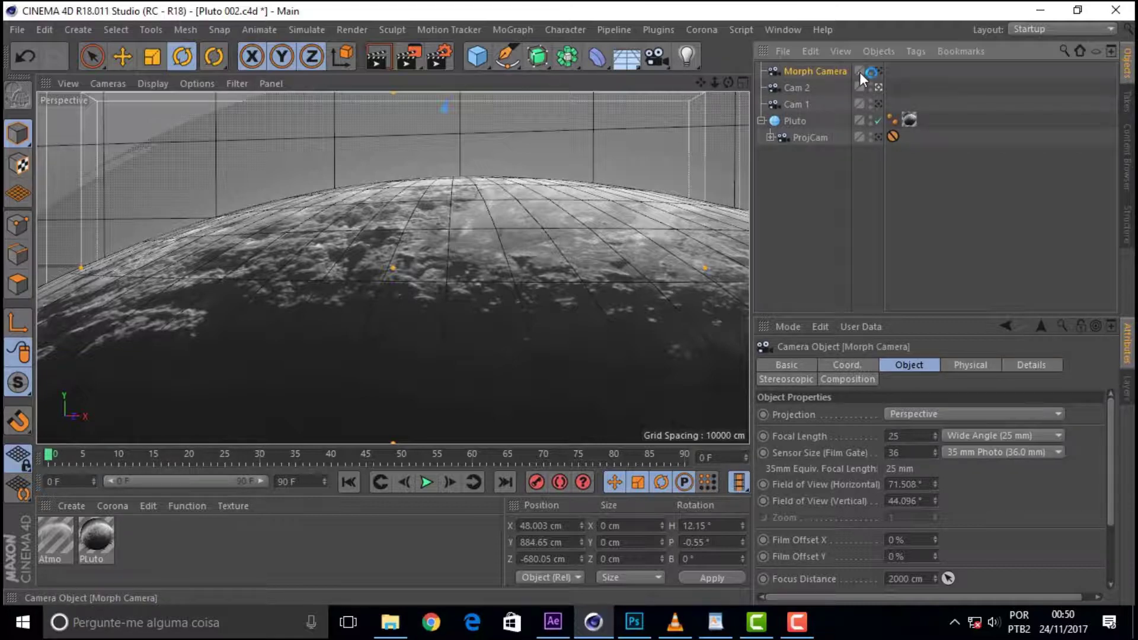
Step: Add a Camera Morph tag to Morph Camera linking Cam 1 and Cam 2, keying Blend at 0%
right_click(814, 69)
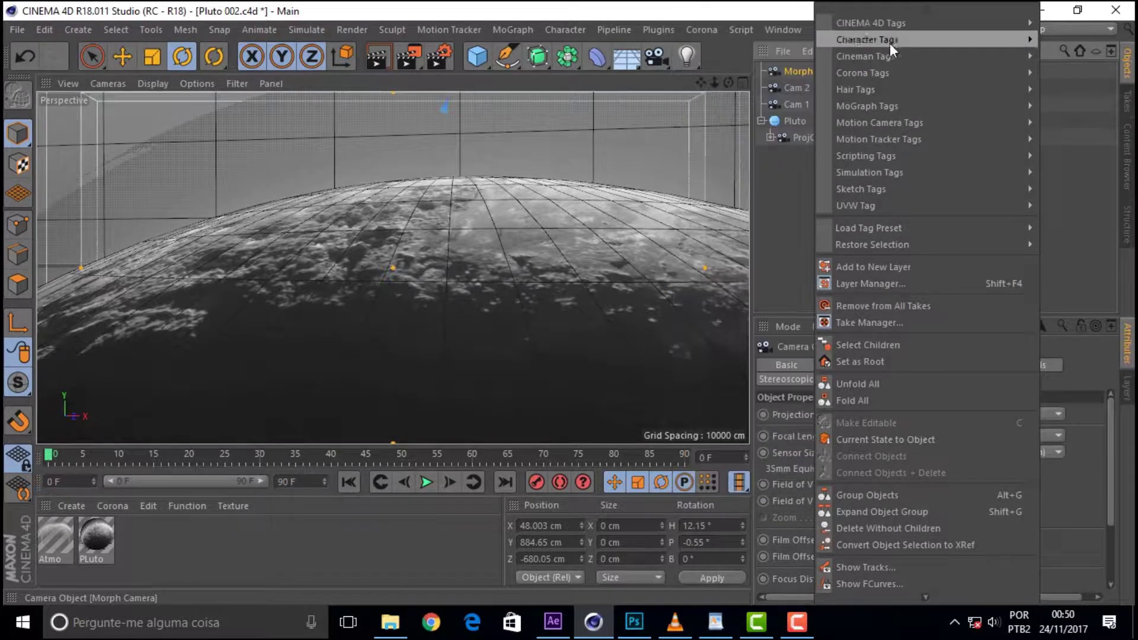
mouse_move(879, 122)
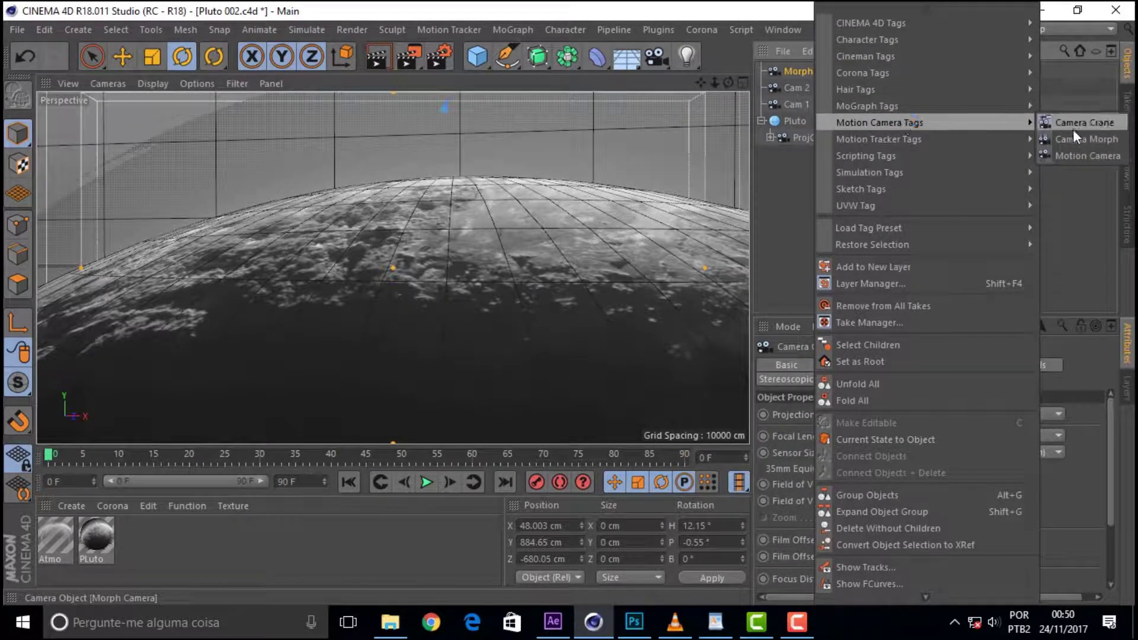
left_click(1086, 139)
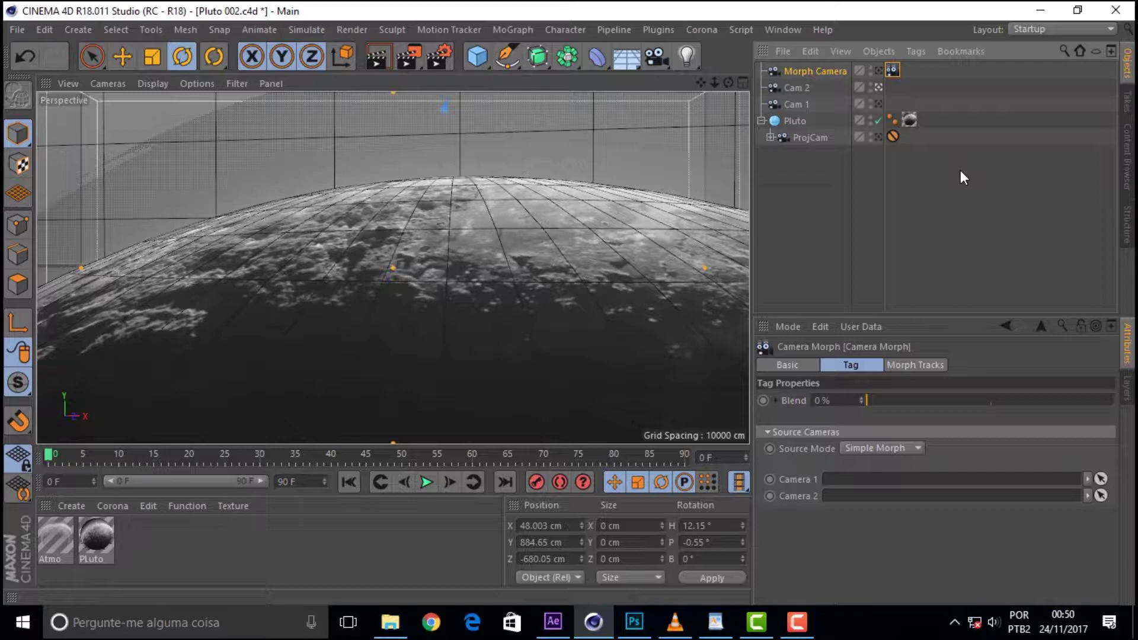
mouse_move(796, 105)
left_mouse_down()
mouse_move(860, 497)
mouse_move(854, 480)
mouse_move(879, 508)
mouse_move(880, 498)
left_mouse_up()
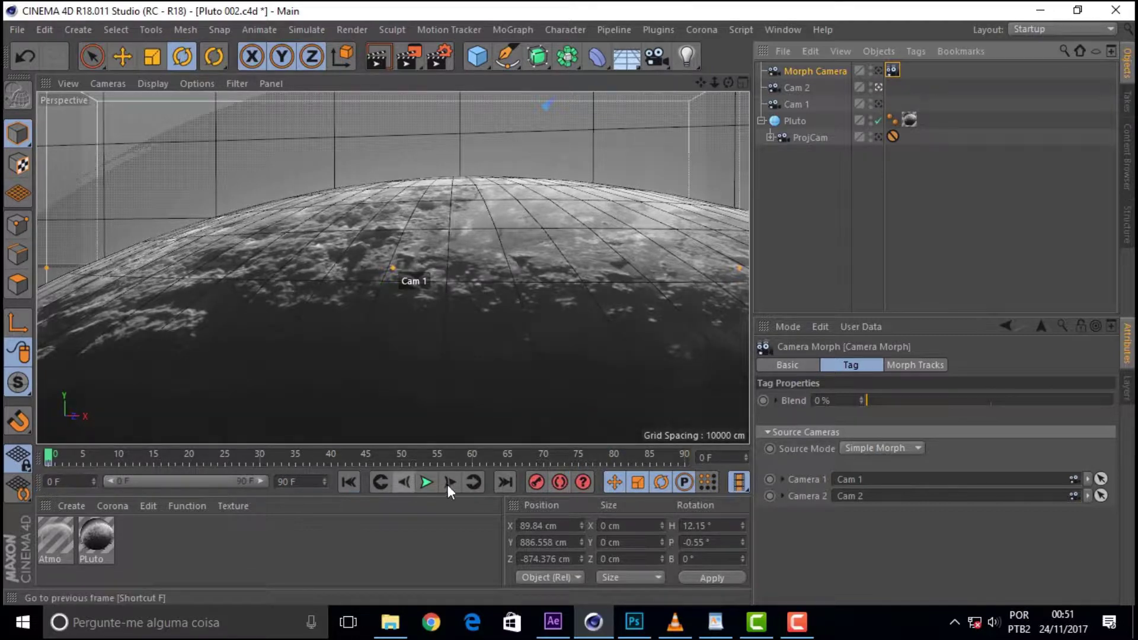
left_click(765, 401)
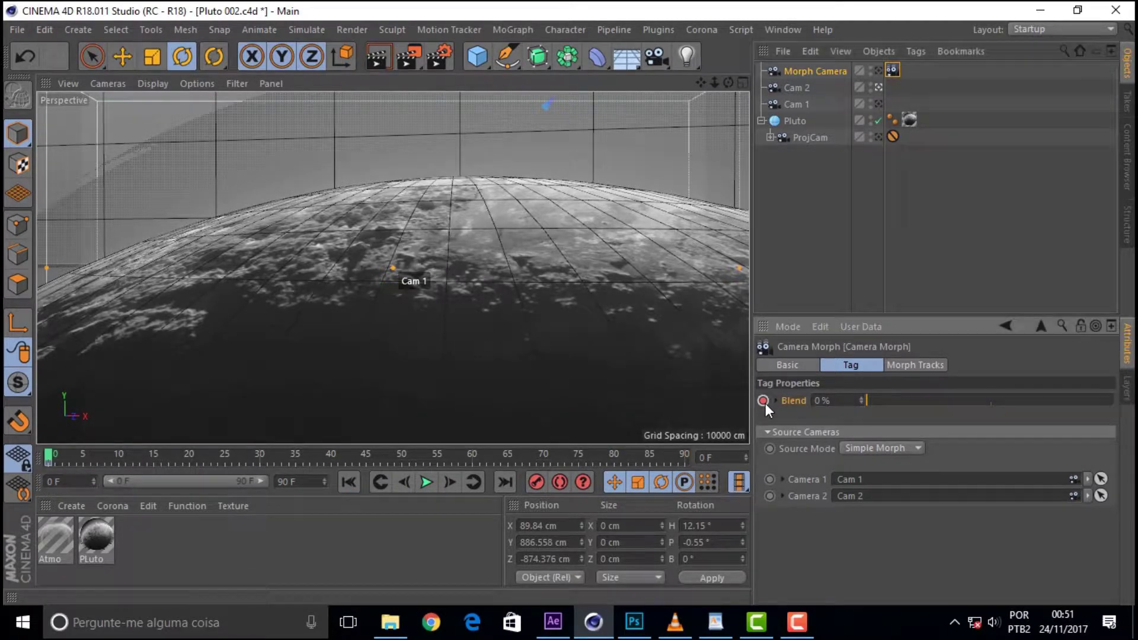
Step: Key Blend at 0% on frame 0 and 100% on frame 90, then view through Morph Camera
left_click(537, 482)
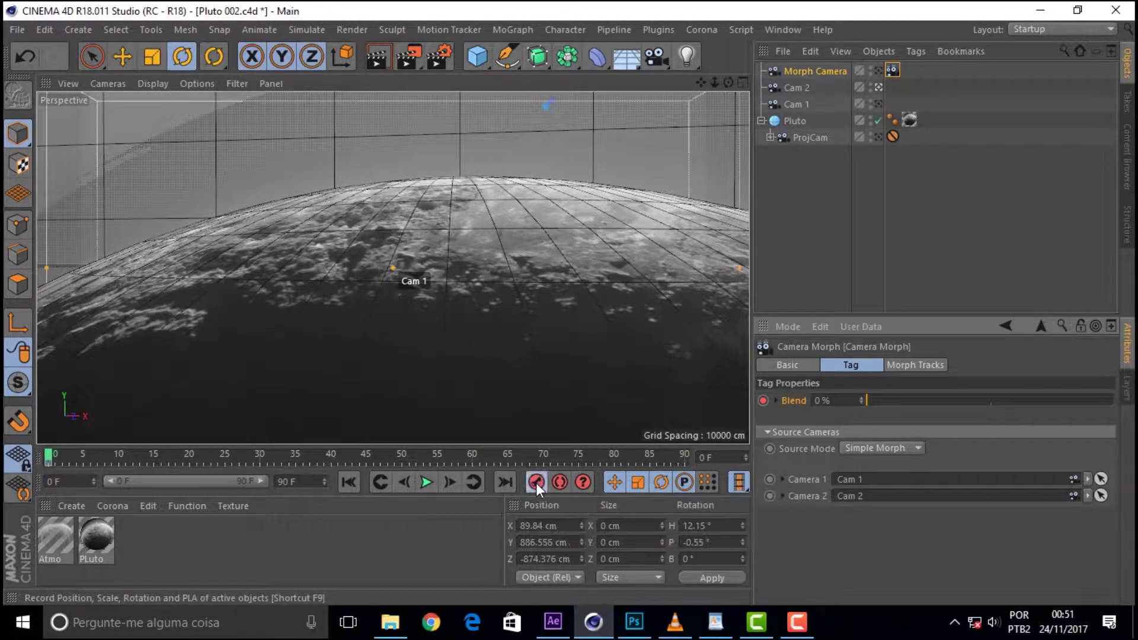
left_click_drag(49, 454, 685, 454)
left_click_drag(869, 401, 1081, 397)
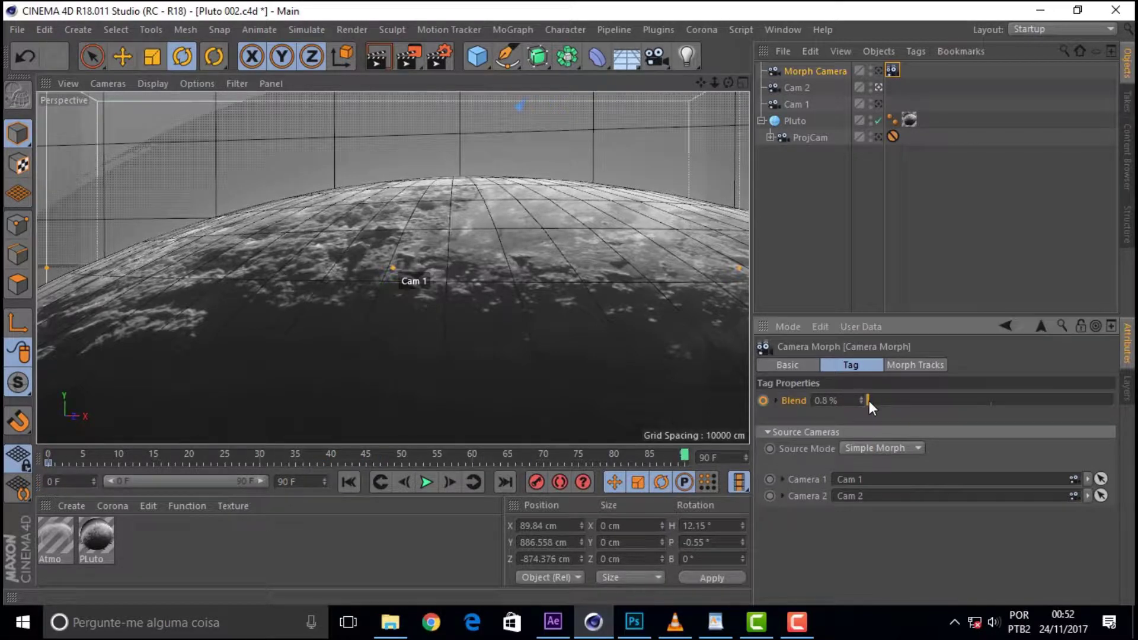
left_click(532, 484)
left_click(879, 70)
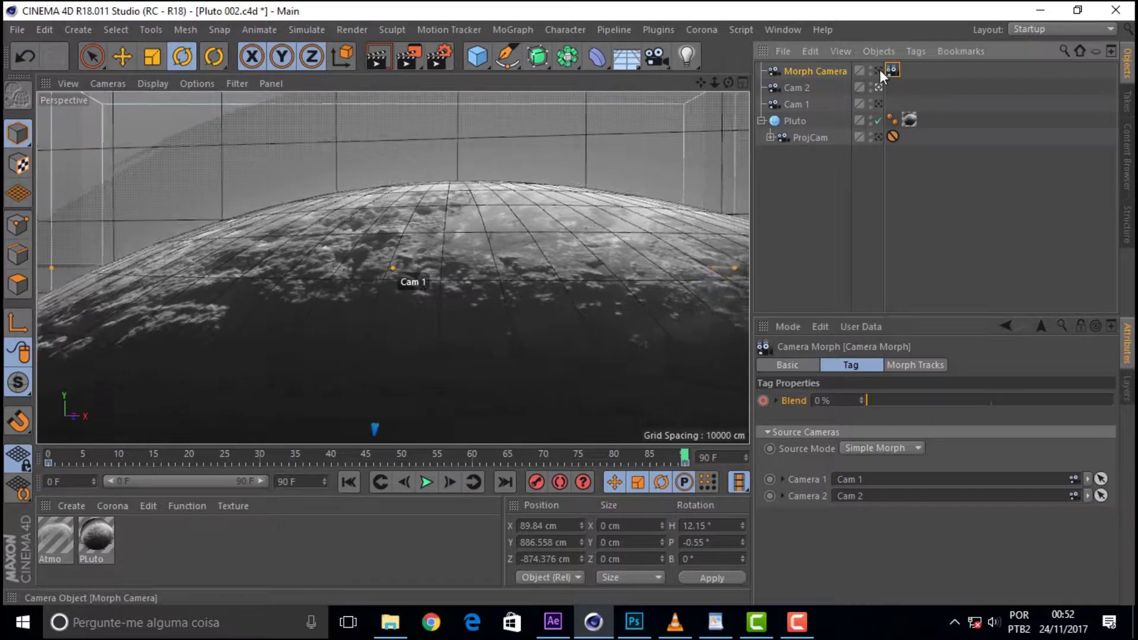
Step: Play the morph to check it, then reset Blend to 100% at frame 90
left_click_drag(685, 455, 48, 457)
left_click(426, 481)
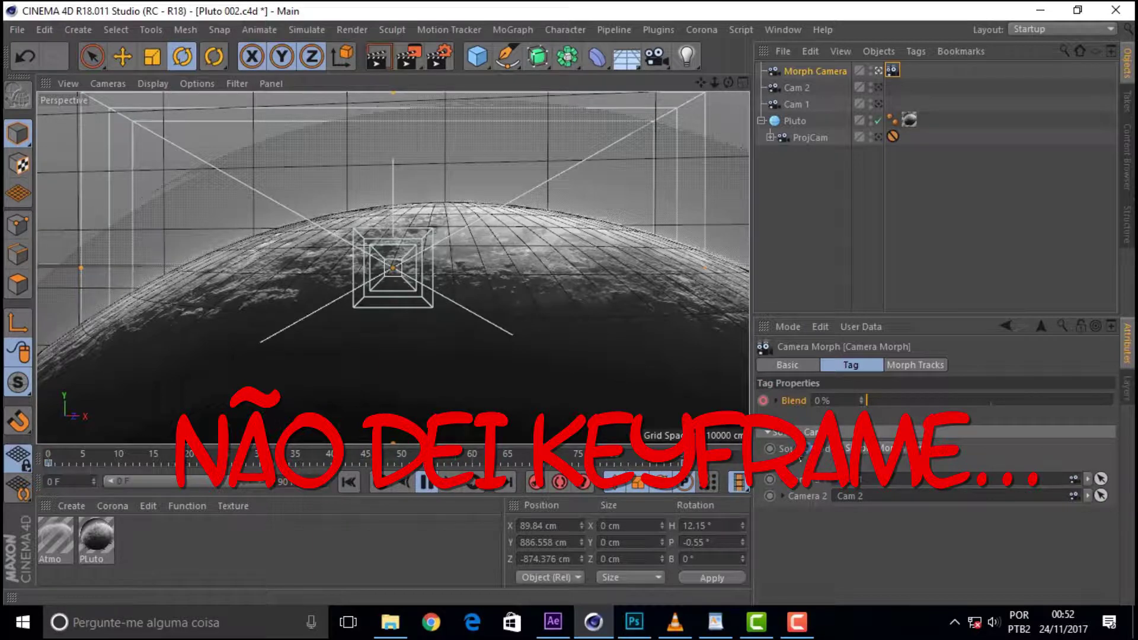
left_click_drag(623, 453, 688, 457)
left_click_drag(866, 399, 1083, 400)
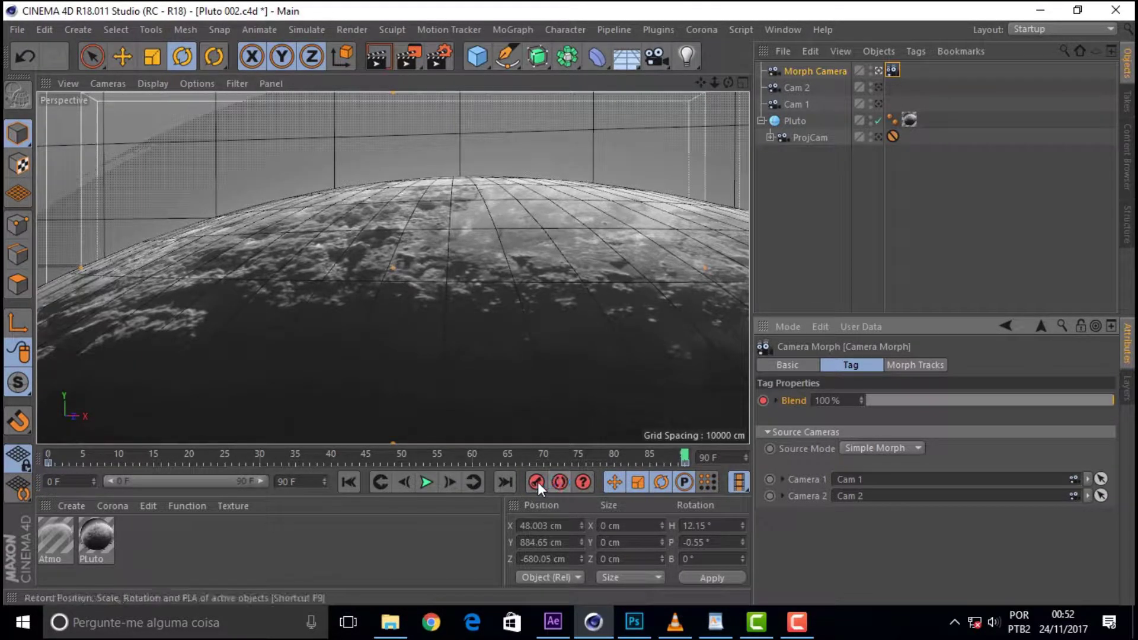
Step: Play the camera morph and stop near frame 60, where Blend reads 74.074%
left_click(424, 485)
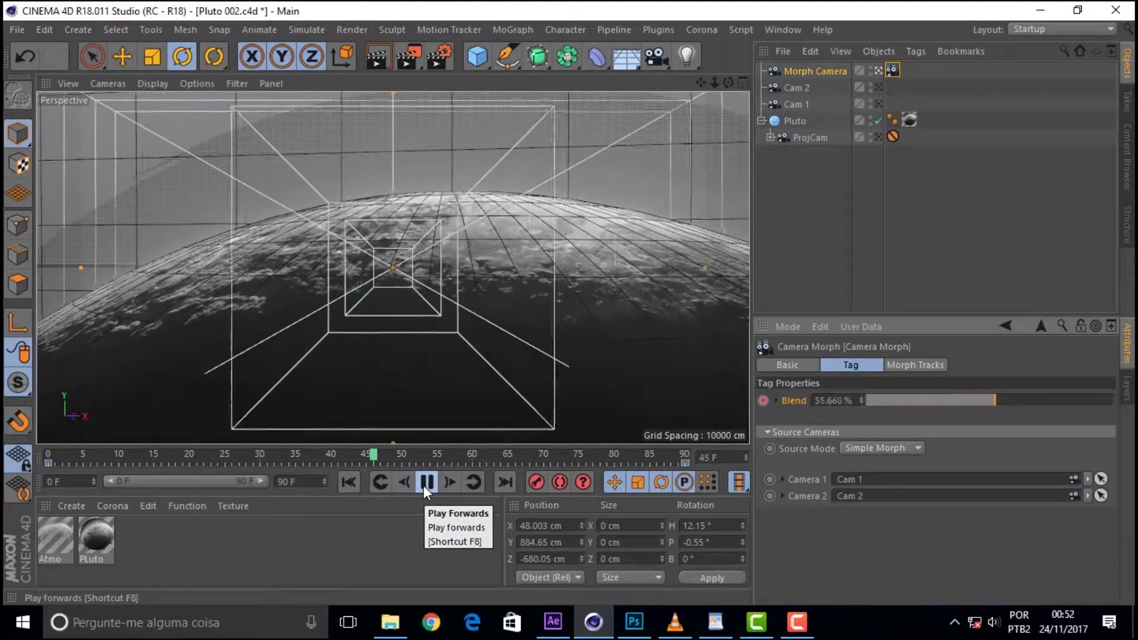
left_click(423, 485)
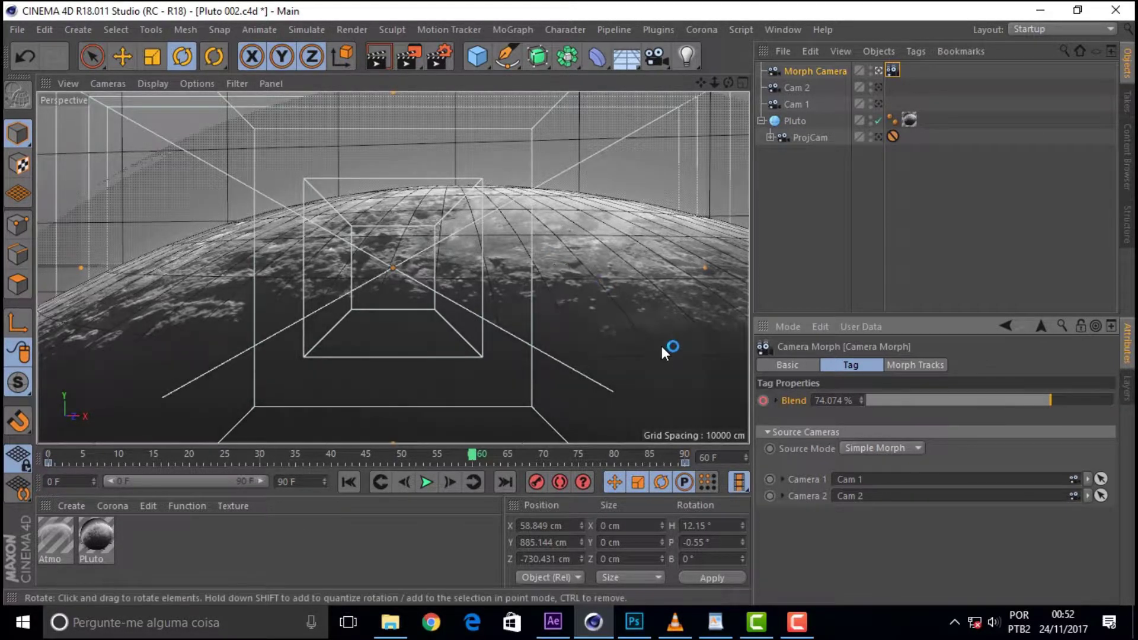
left_click(789, 29)
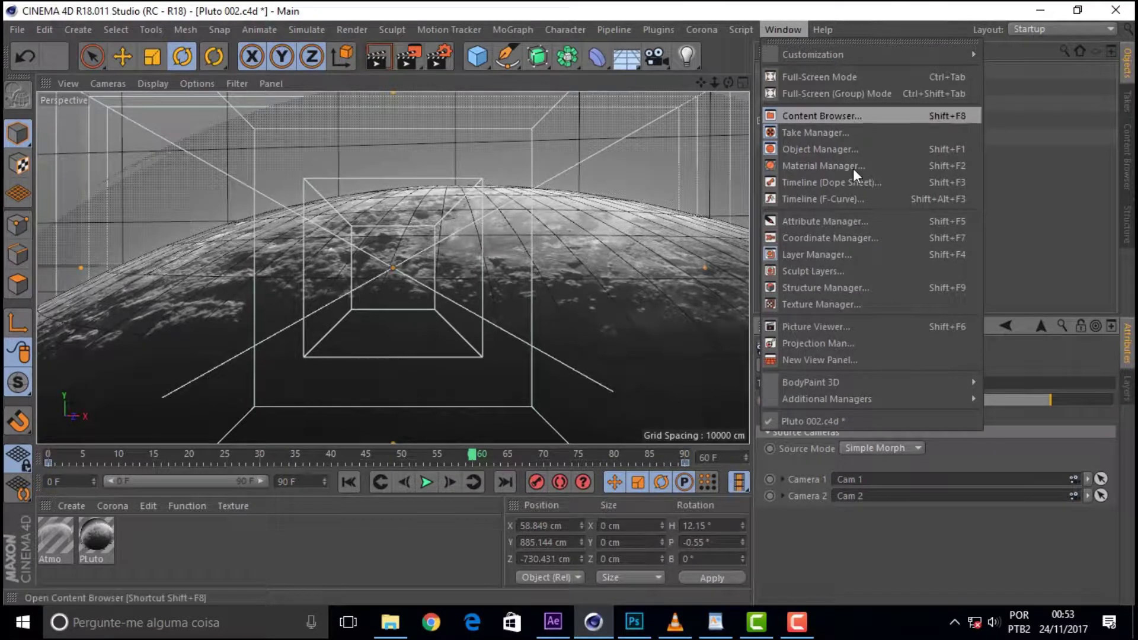
Step: In the F-Curve timeline, expand Morph Camera's tracks and delete its in-between keys
left_click(854, 197)
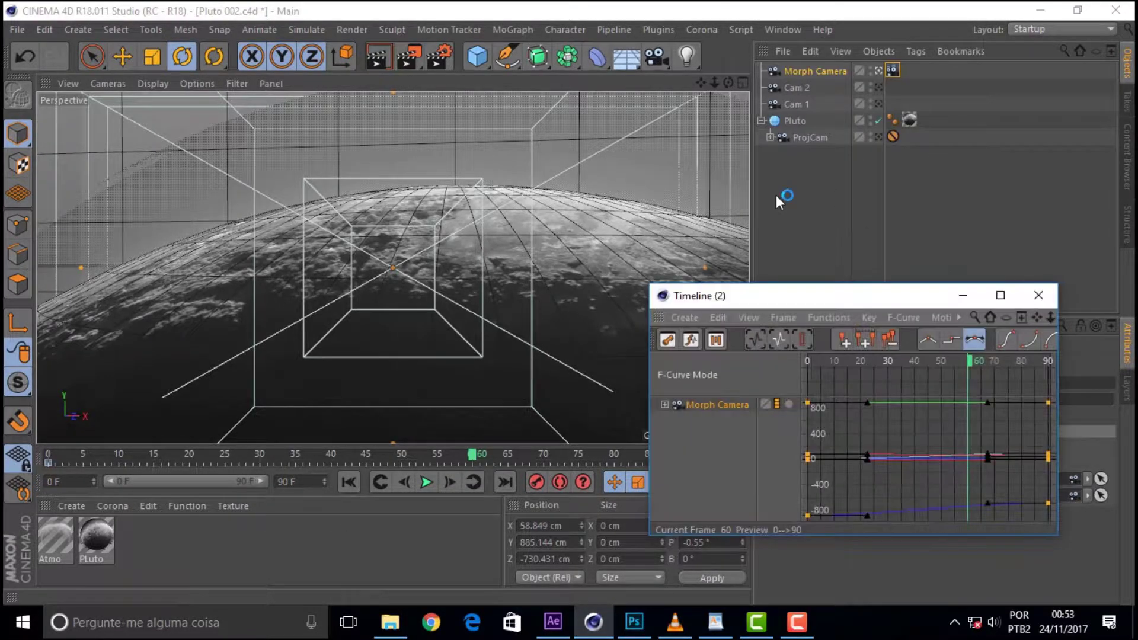
left_click_drag(816, 298, 420, 110)
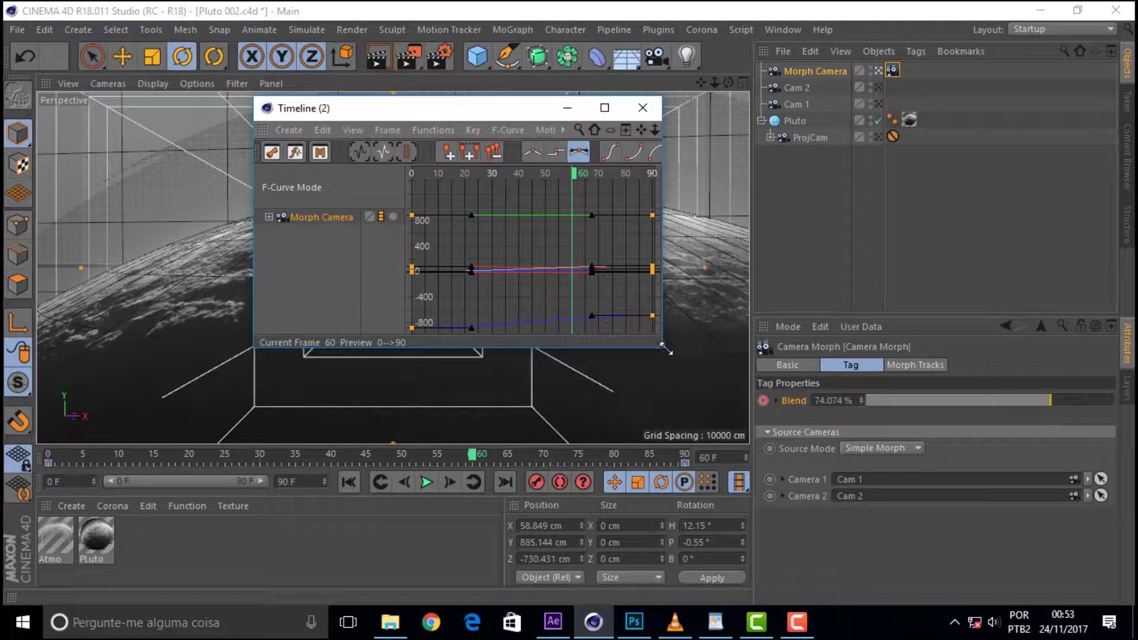
left_click_drag(664, 348, 921, 493)
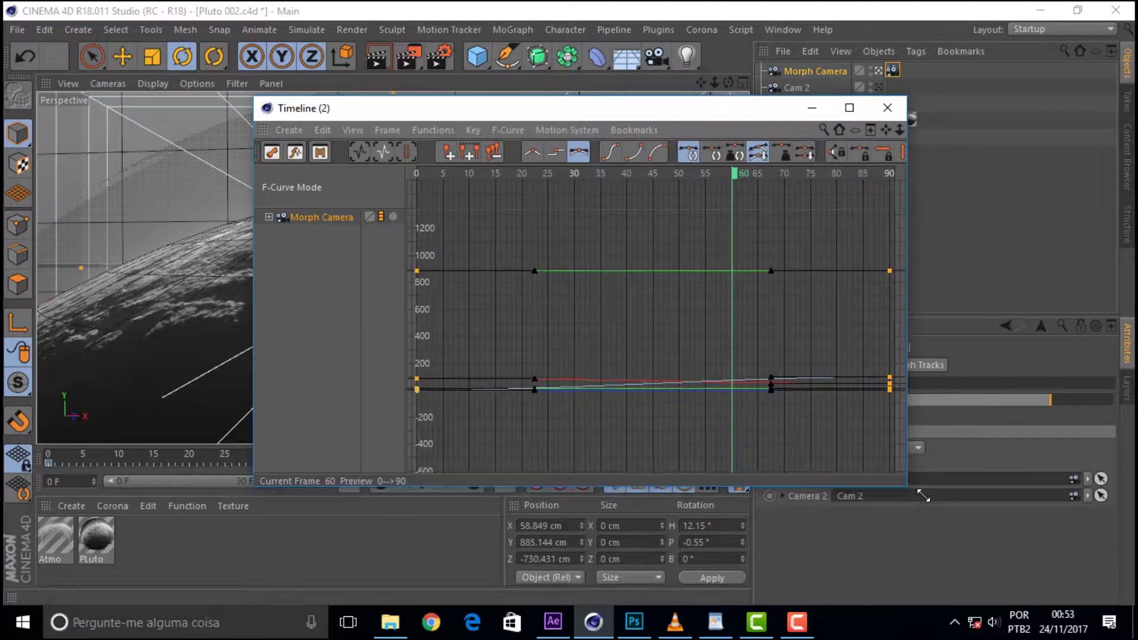
left_click(269, 217)
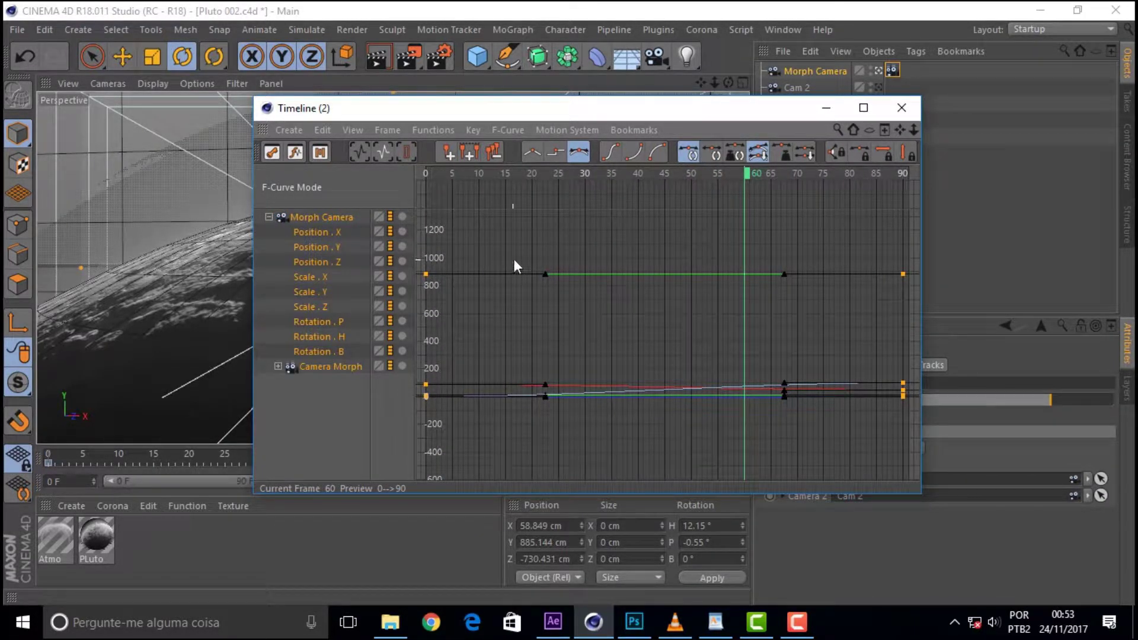
left_click_drag(460, 217, 907, 457)
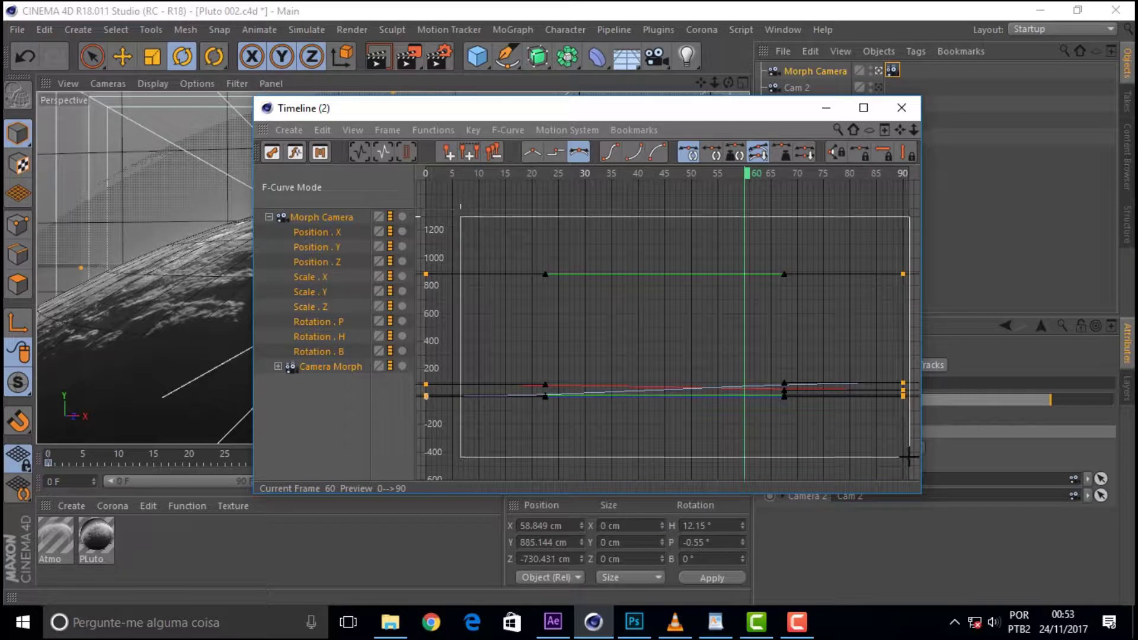
left_click_drag(908, 458, 906, 457)
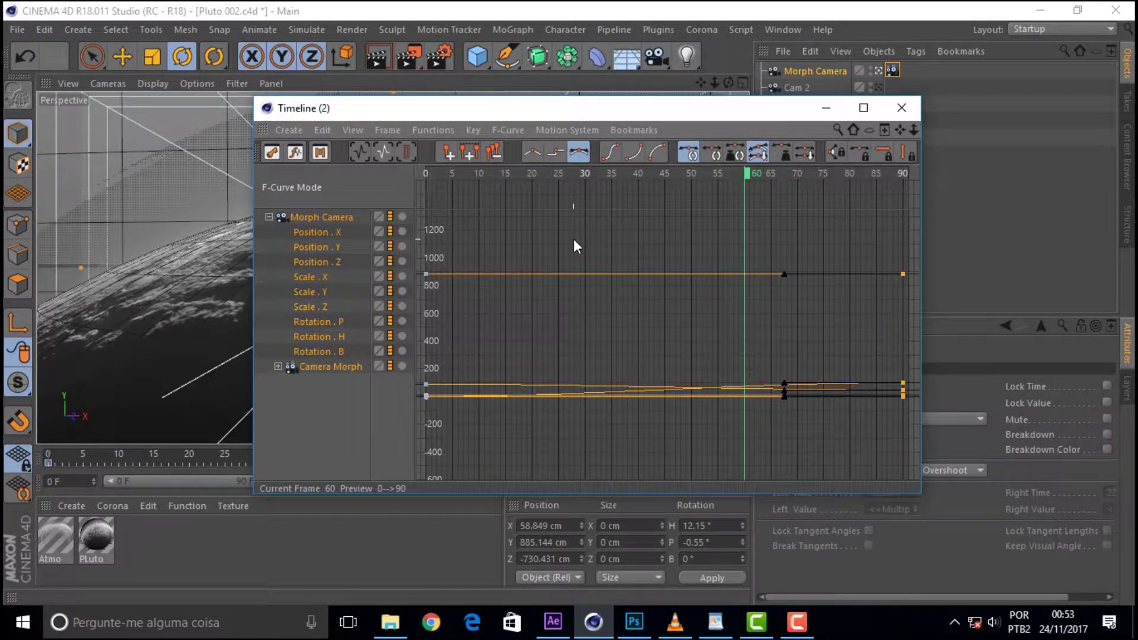
key("l")
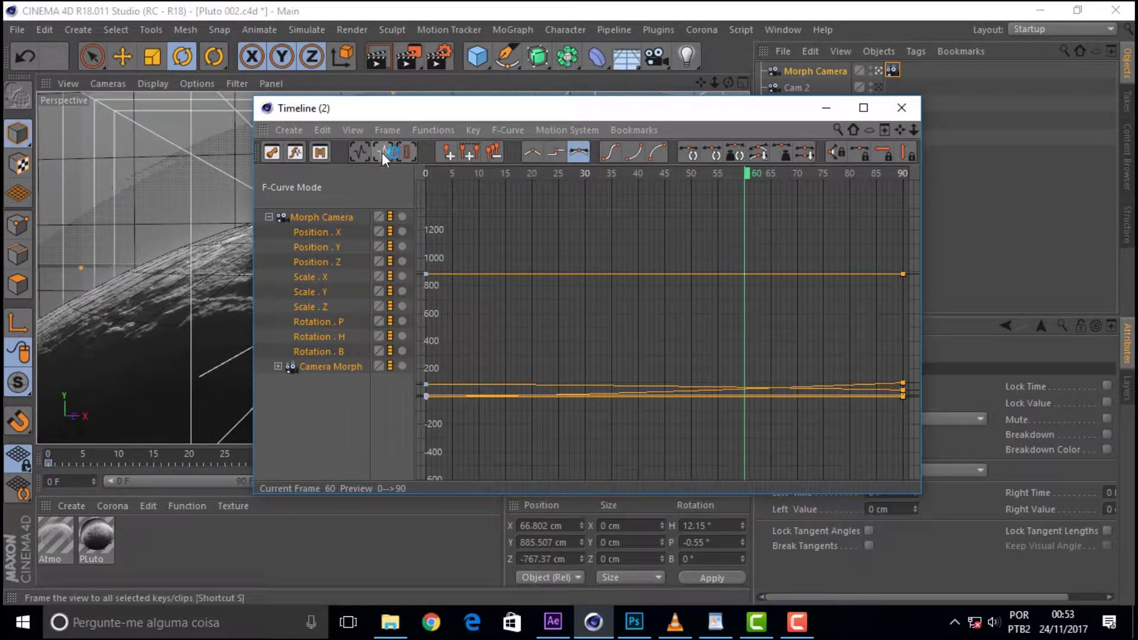
Step: Make all of Morph Camera's curves linear from frame 0 to 90, then close the F-Curve window
left_click(356, 155)
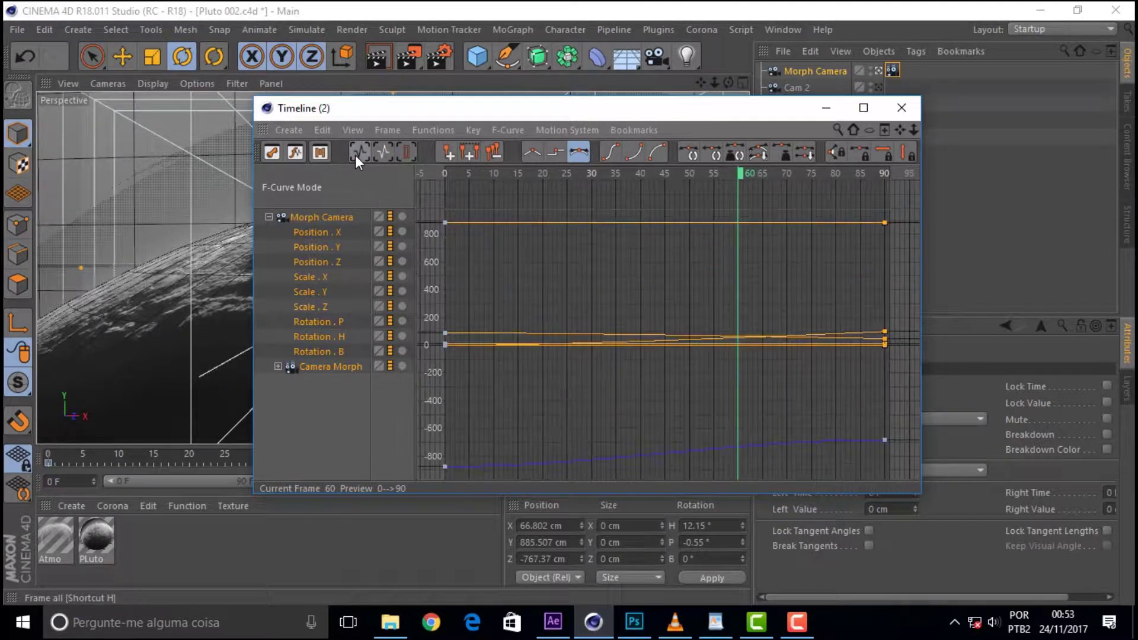
left_click_drag(910, 302, 429, 481)
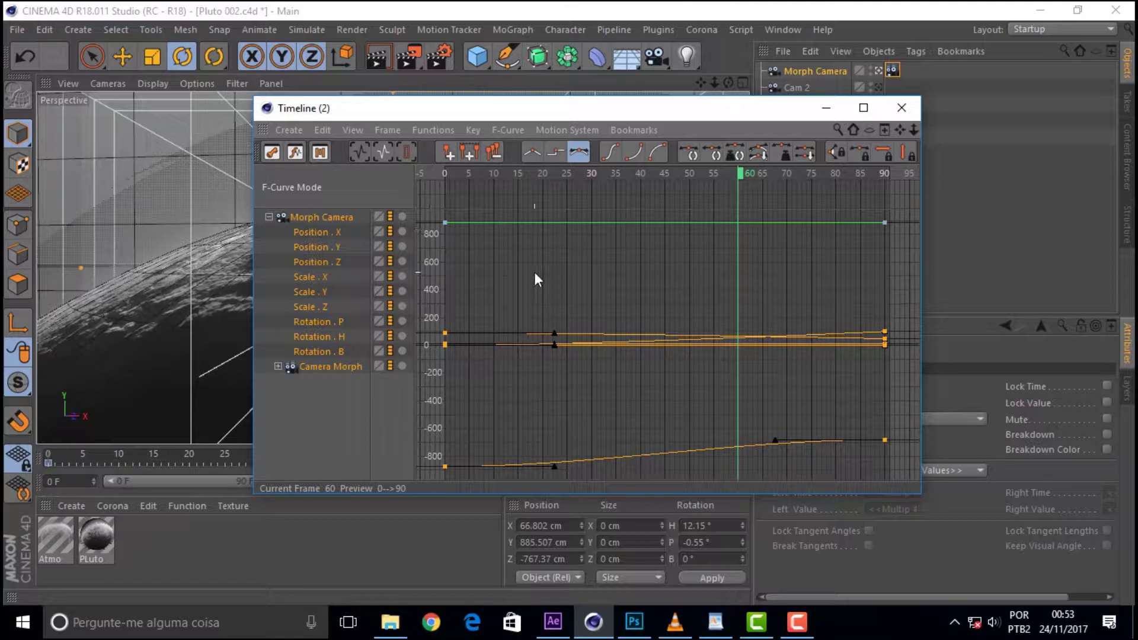
key("l")
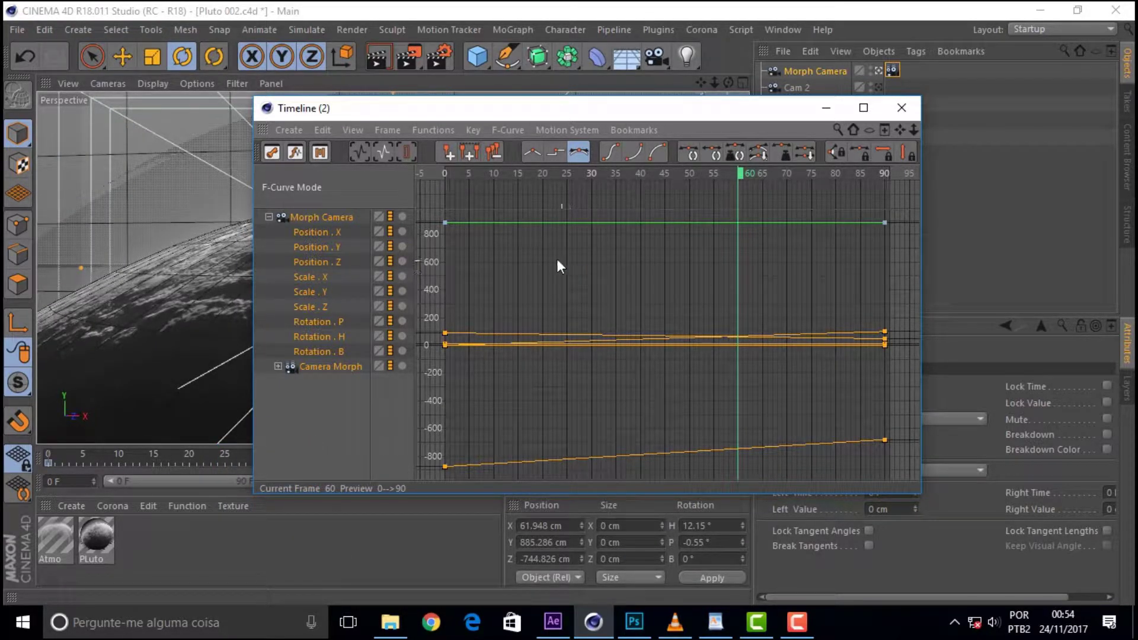
key("s")
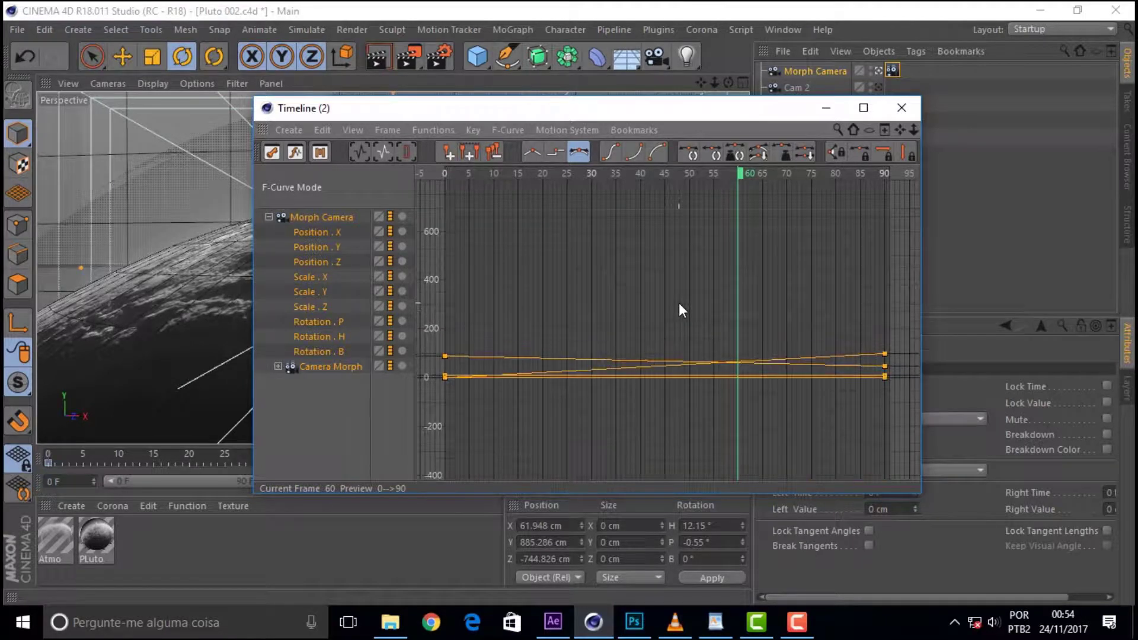
left_click(902, 107)
Step: Play and stop the linear camera move, then bring up the primitive objects palette
left_click(424, 485)
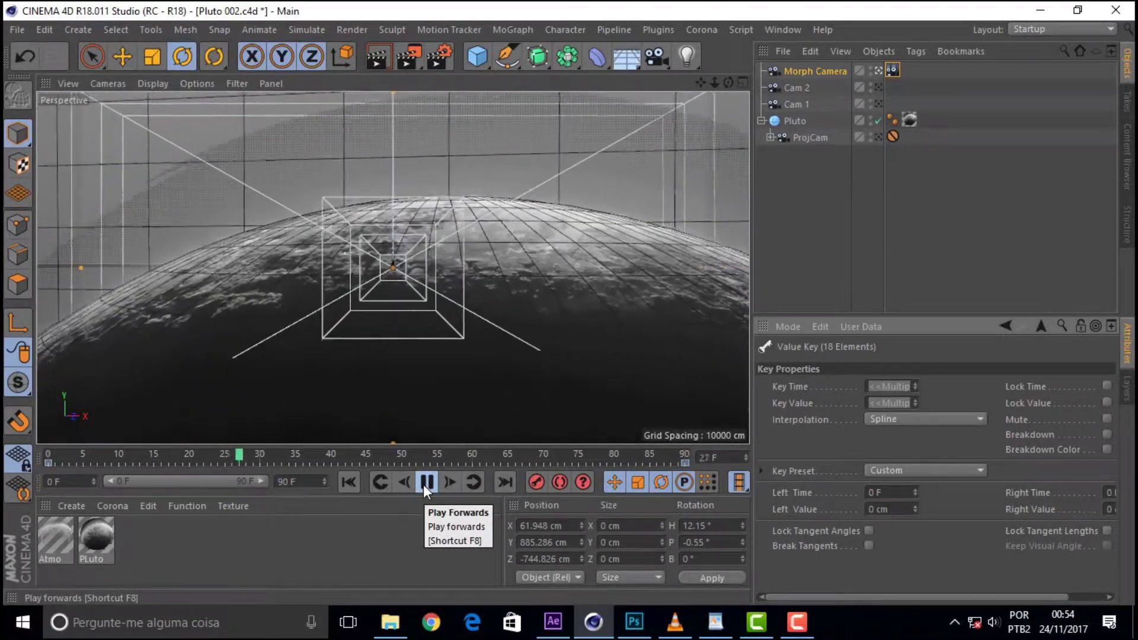
left_click(423, 485)
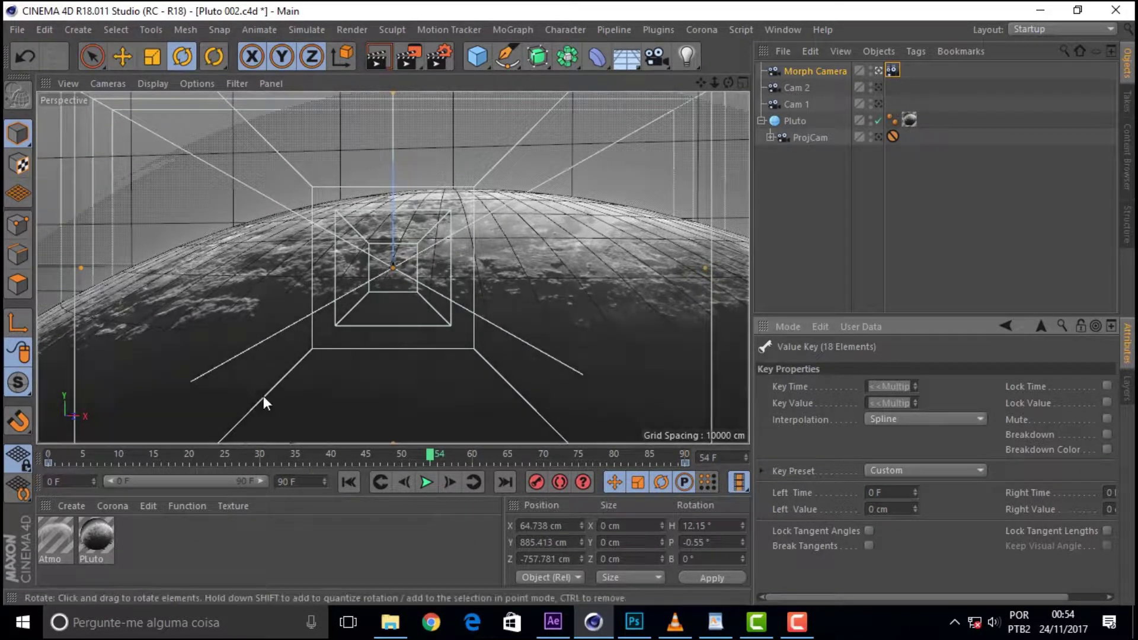
left_click(485, 62)
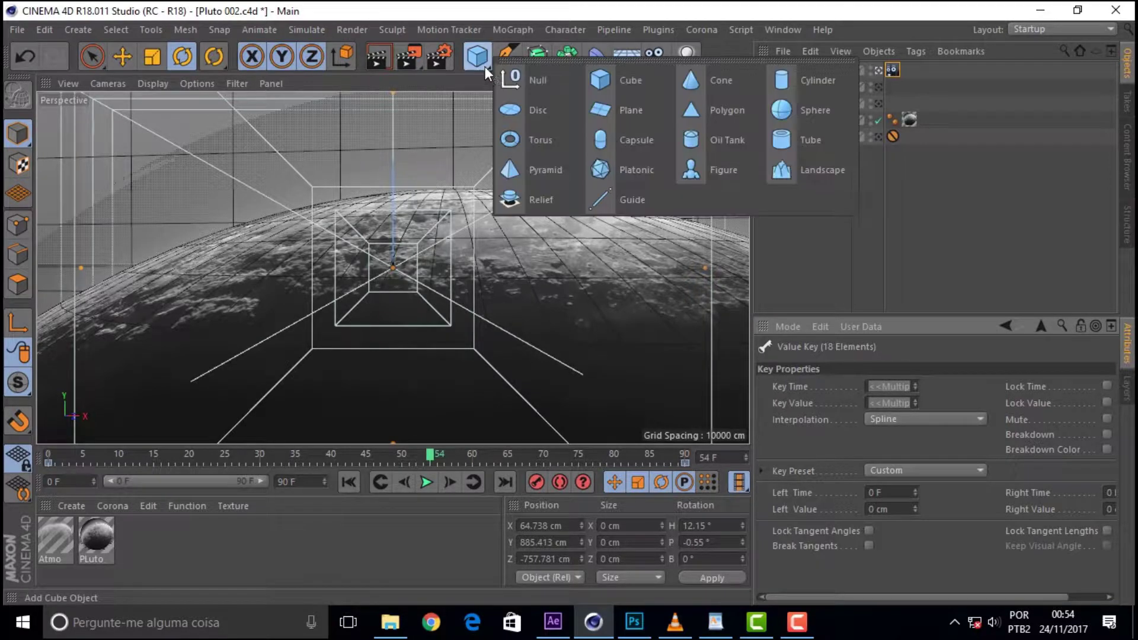
Step: Add a Sphere primitive with a radius of 10000 cm
left_click(807, 106)
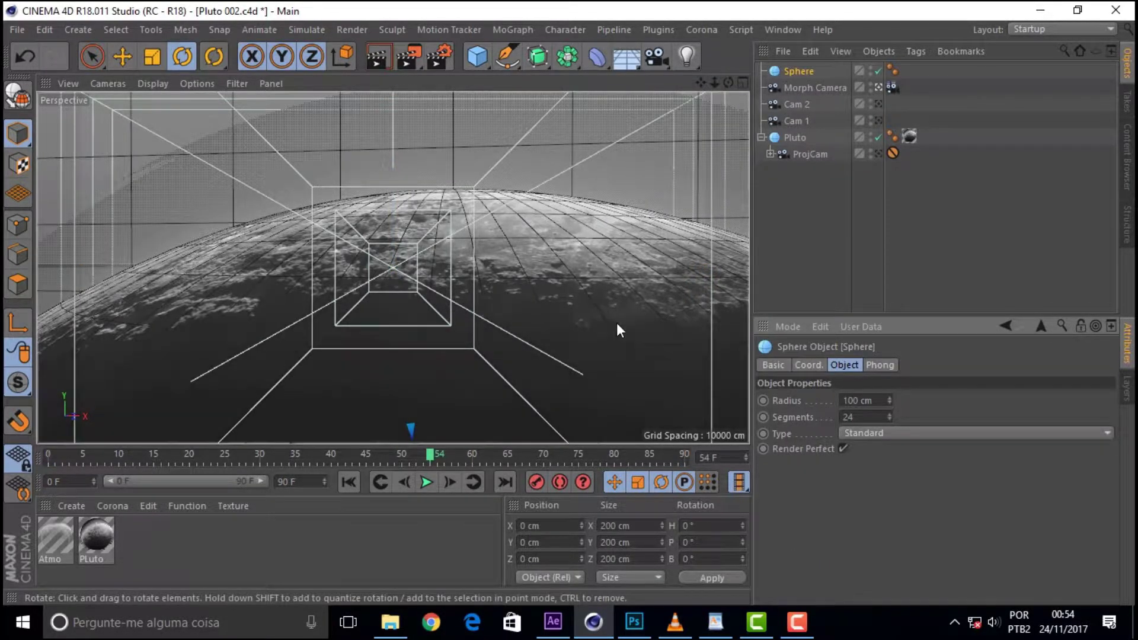
double_click(869, 412)
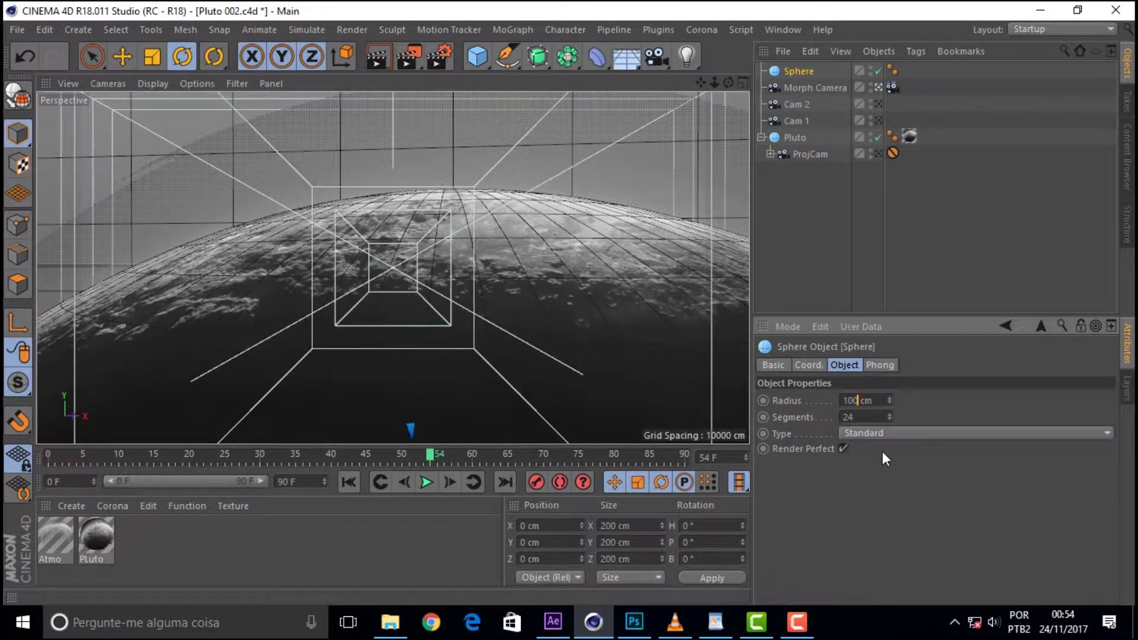
type("10000")
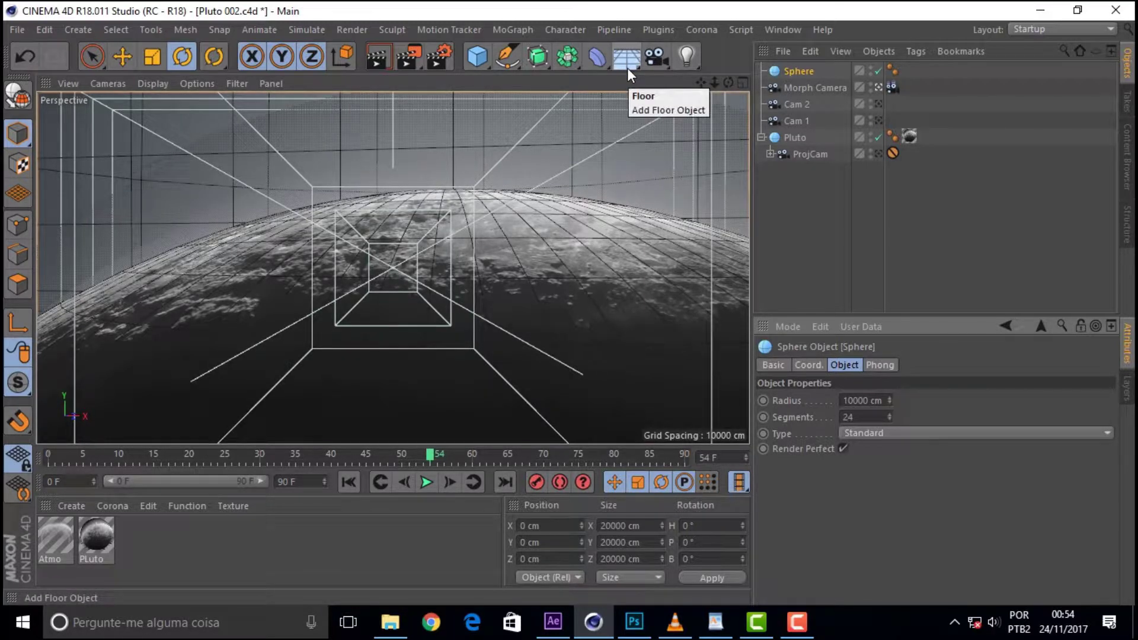
Step: Add a Floor object to the scene, then select and delete it
left_click(625, 62)
left_click(830, 236)
left_click(799, 76)
key("Delete")
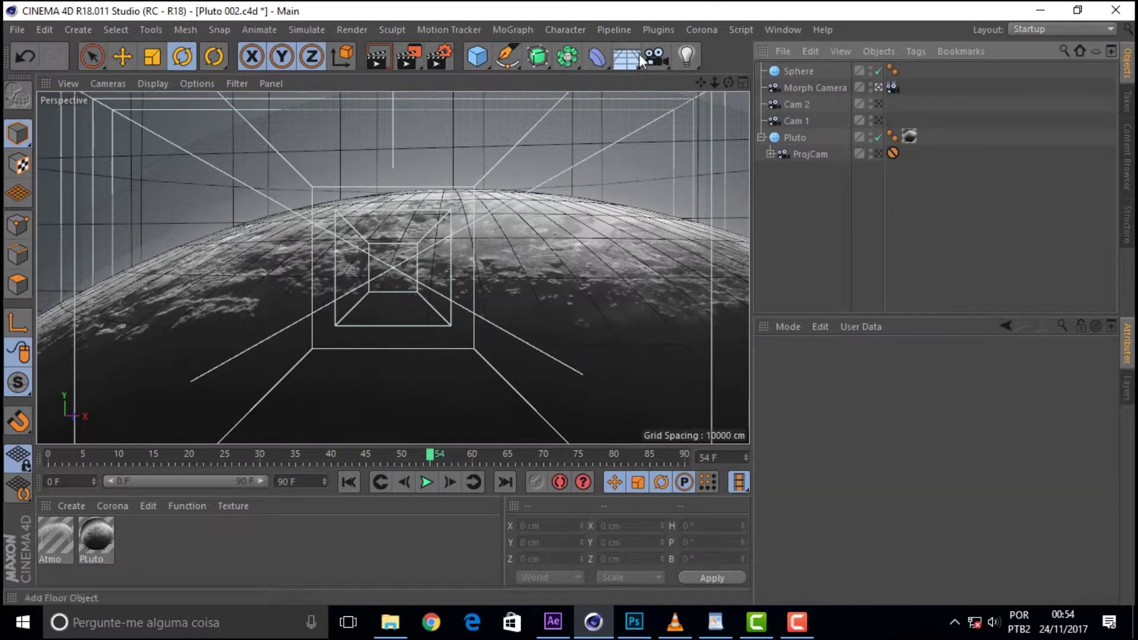
left_click(639, 68)
Step: Create material Mat with reflectance off and a Starfield luminance texture
left_click(70, 506)
left_click(94, 364)
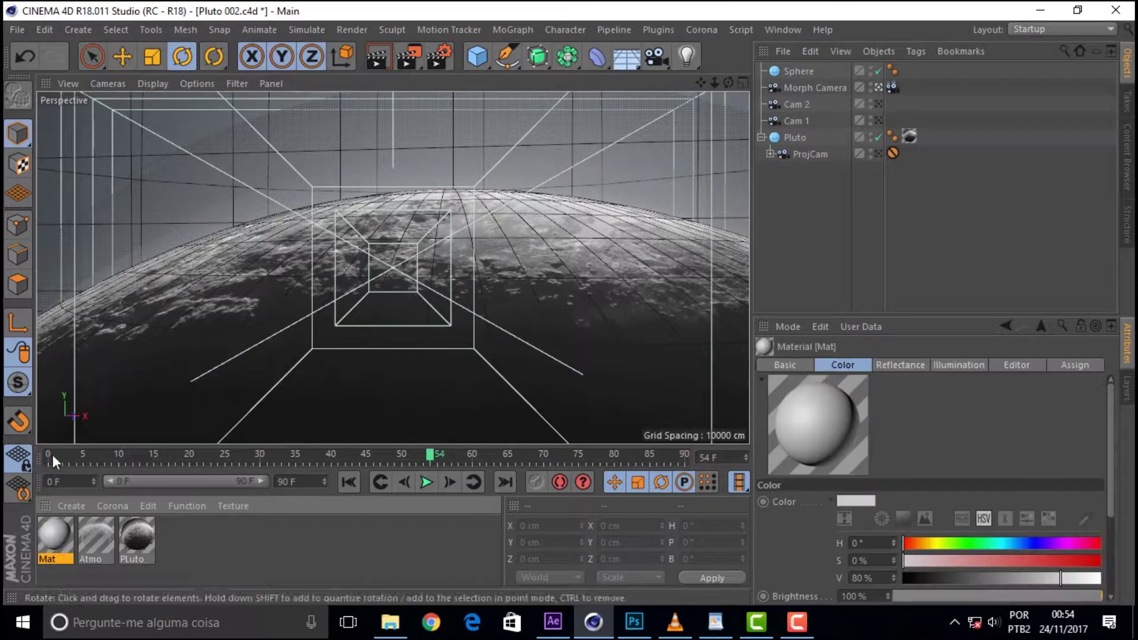
double_click(53, 536)
left_click(334, 295)
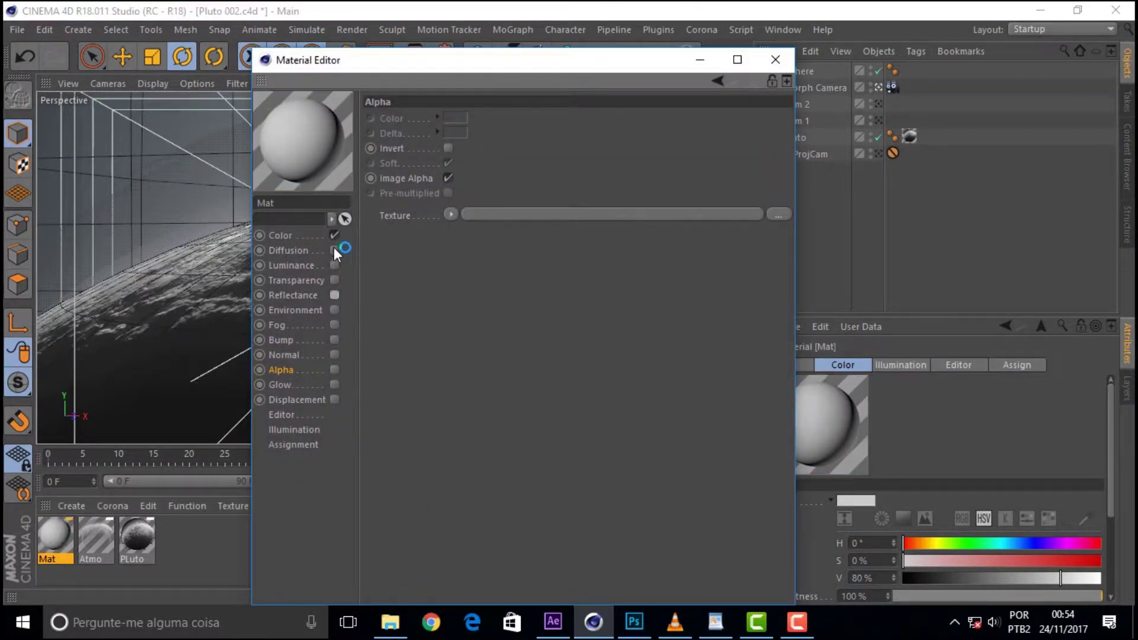
left_click(335, 265)
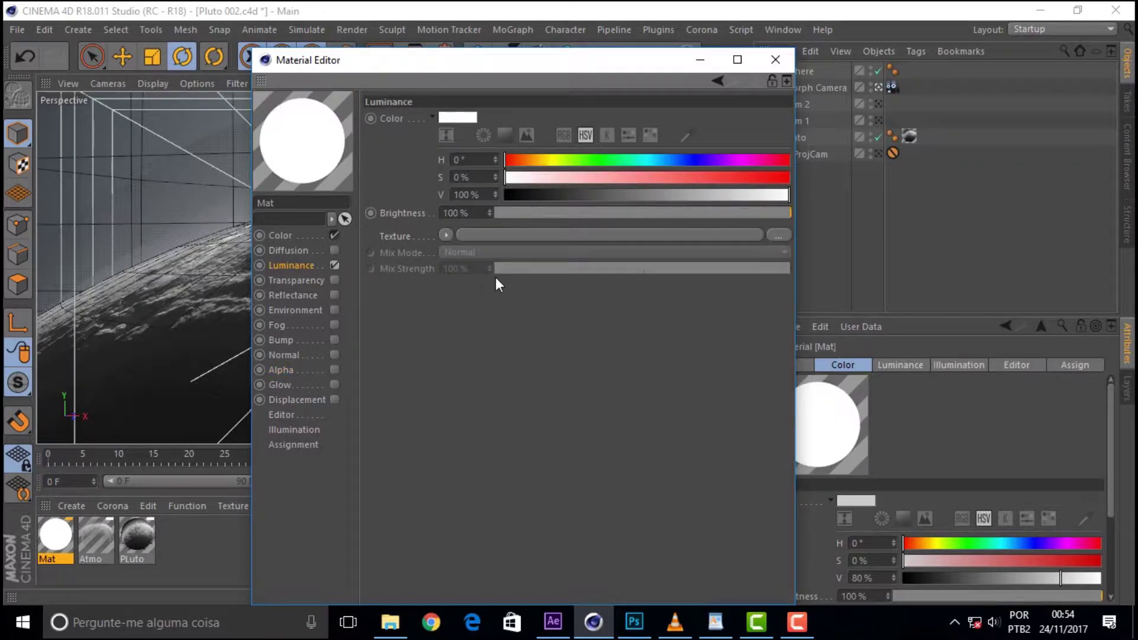
left_click(446, 236)
mouse_move(464, 561)
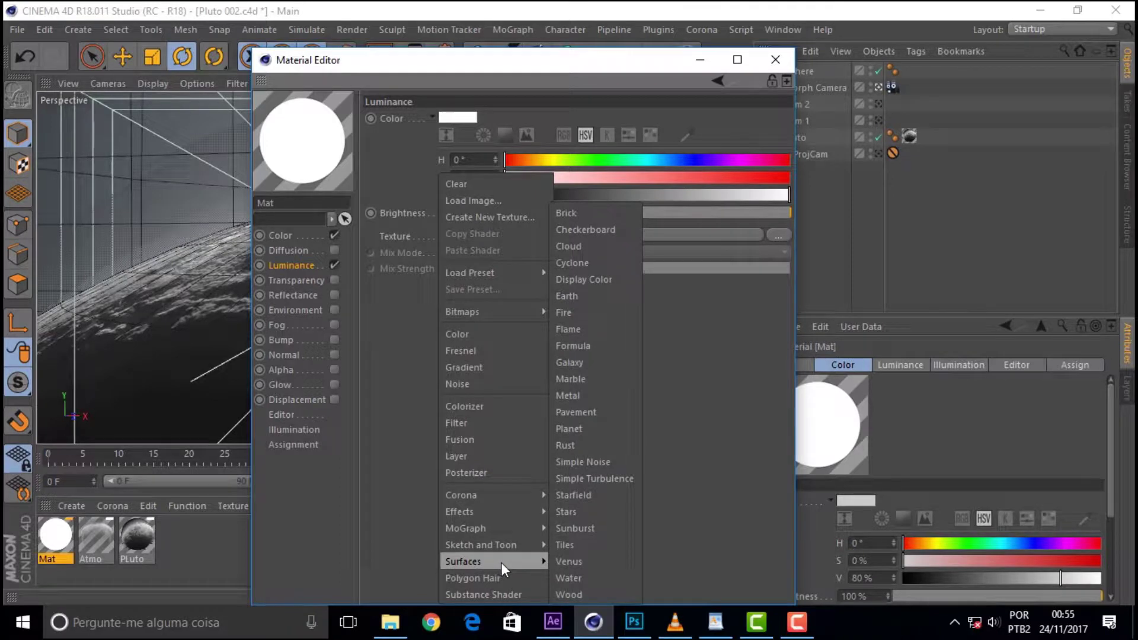
left_click(578, 489)
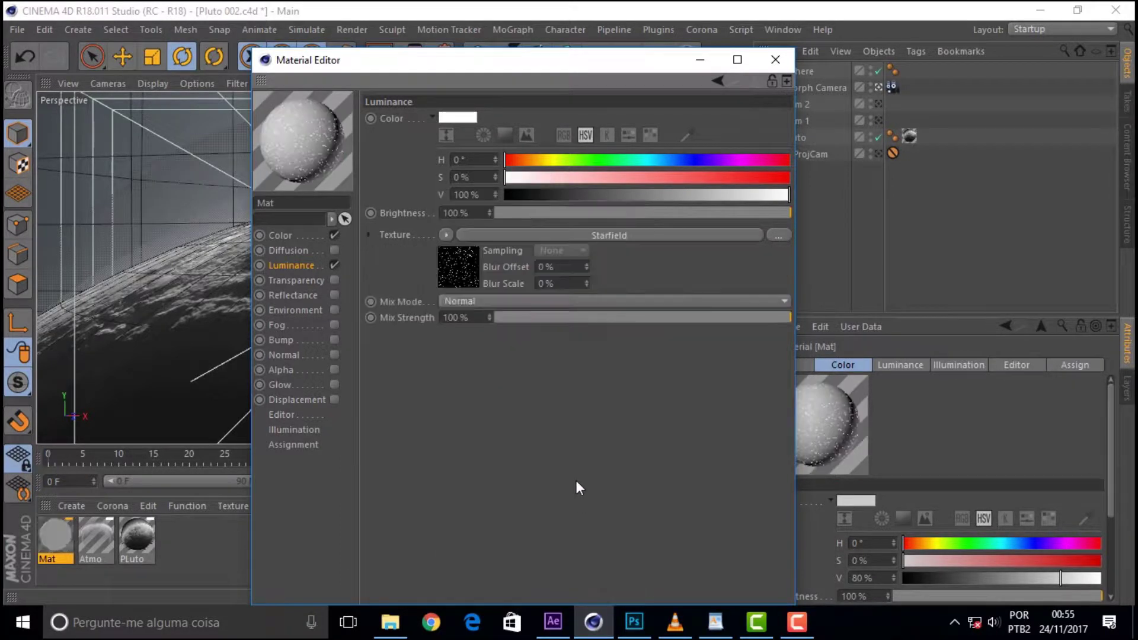
Step: Turn off Mat's color channel, apply Mat to the Sphere, and render a preview
left_click(334, 235)
left_click(775, 60)
left_click_drag(50, 540, 801, 72)
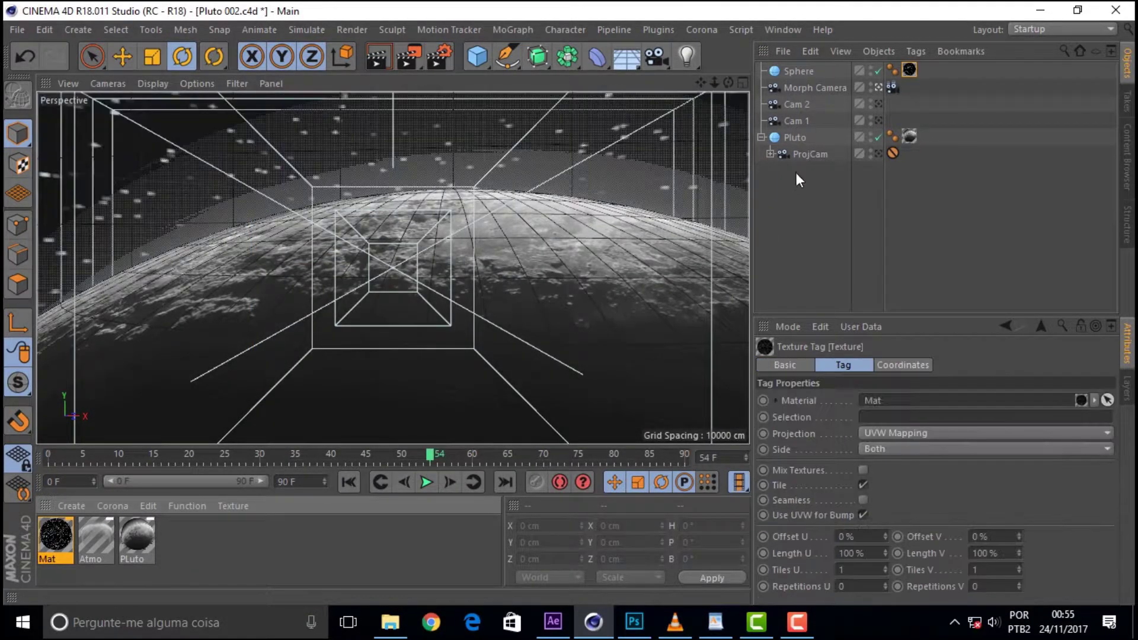
left_click(375, 59)
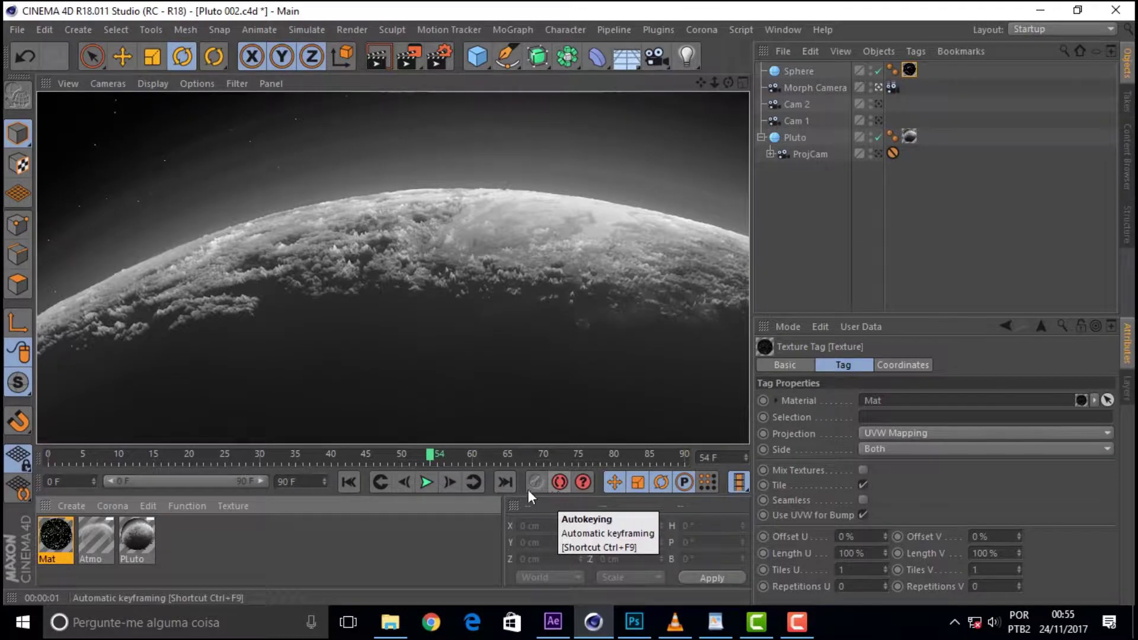
Step: Play and stop the camera animation, then render Pluto against the starfield
left_click(426, 482)
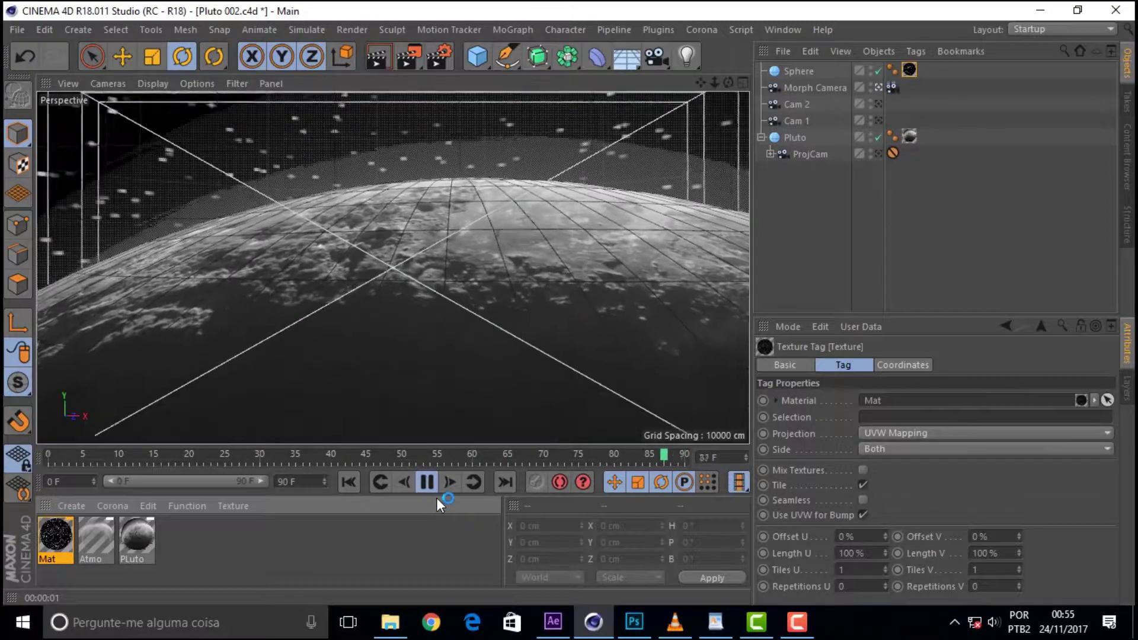
left_click(427, 482)
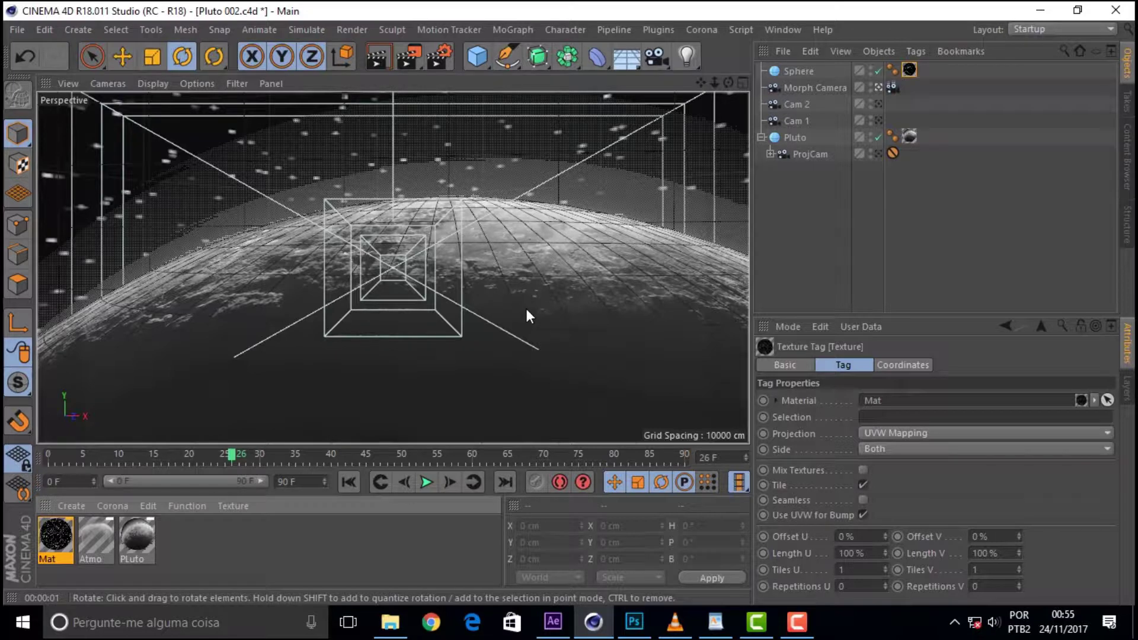
left_click(382, 57)
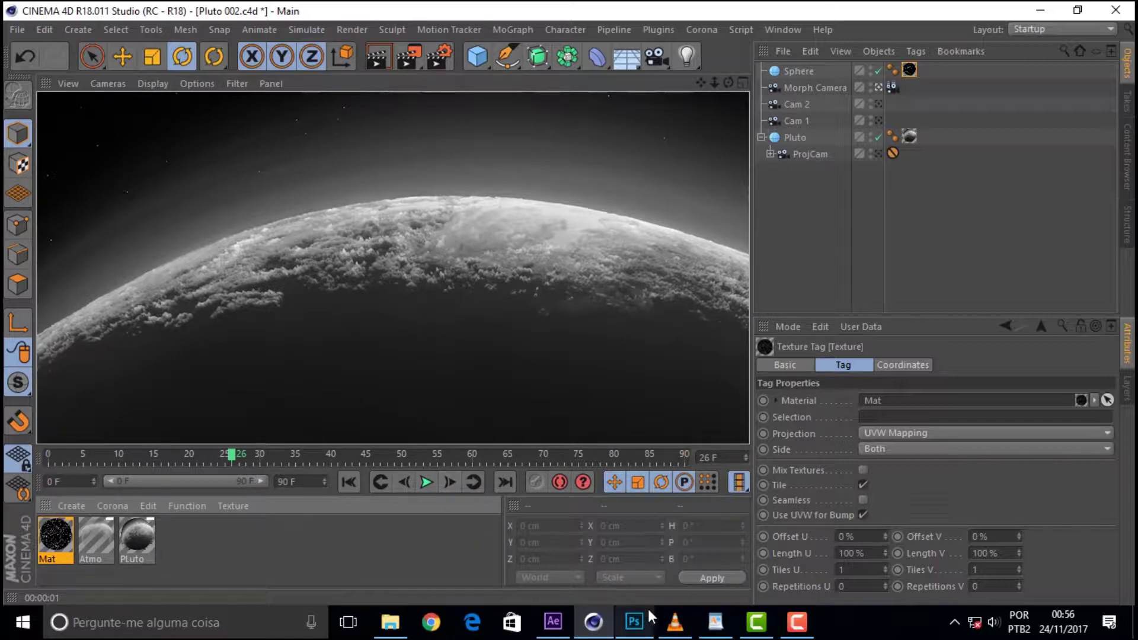
left_click(676, 622)
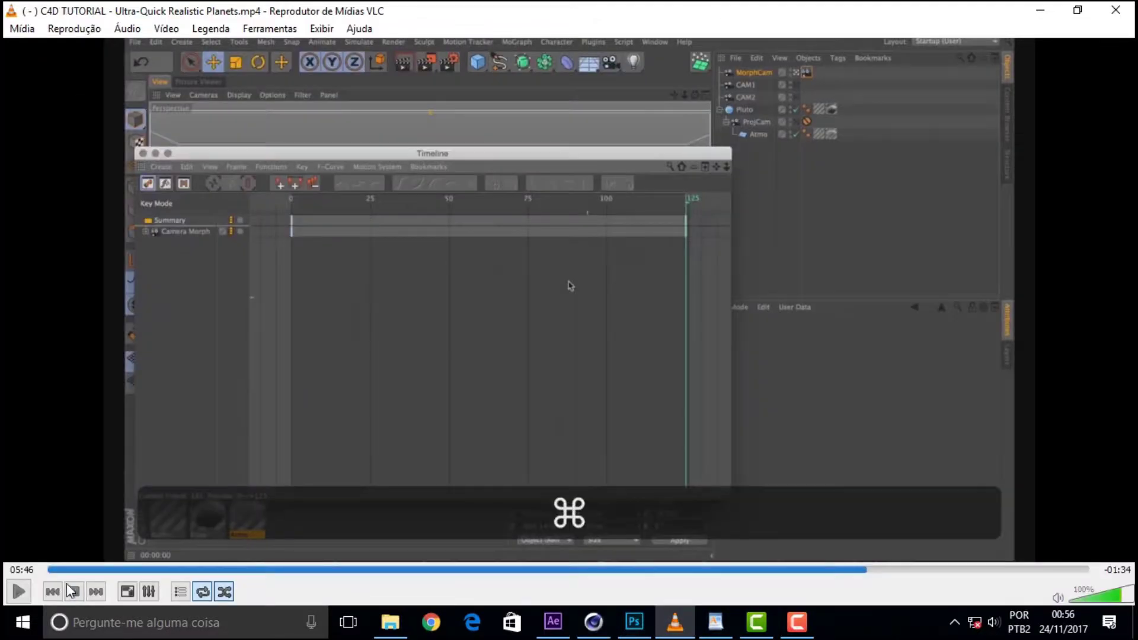
Step: Rewind the tutorial video to the beginning and play it briefly
left_click(55, 569)
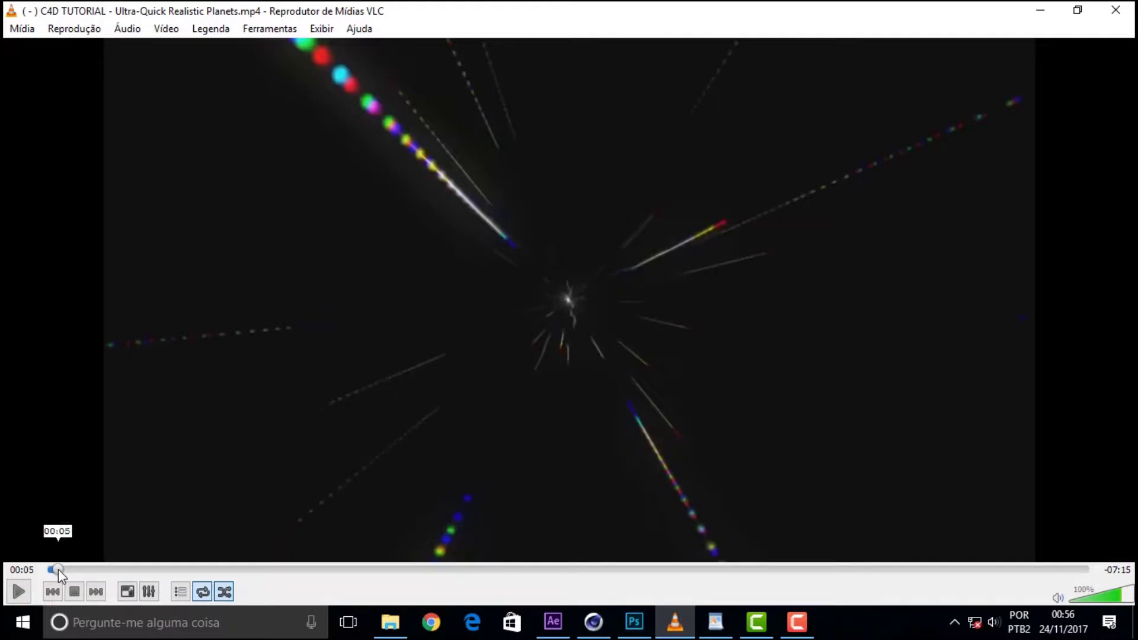
left_click_drag(58, 569, 25, 577)
left_click(18, 591)
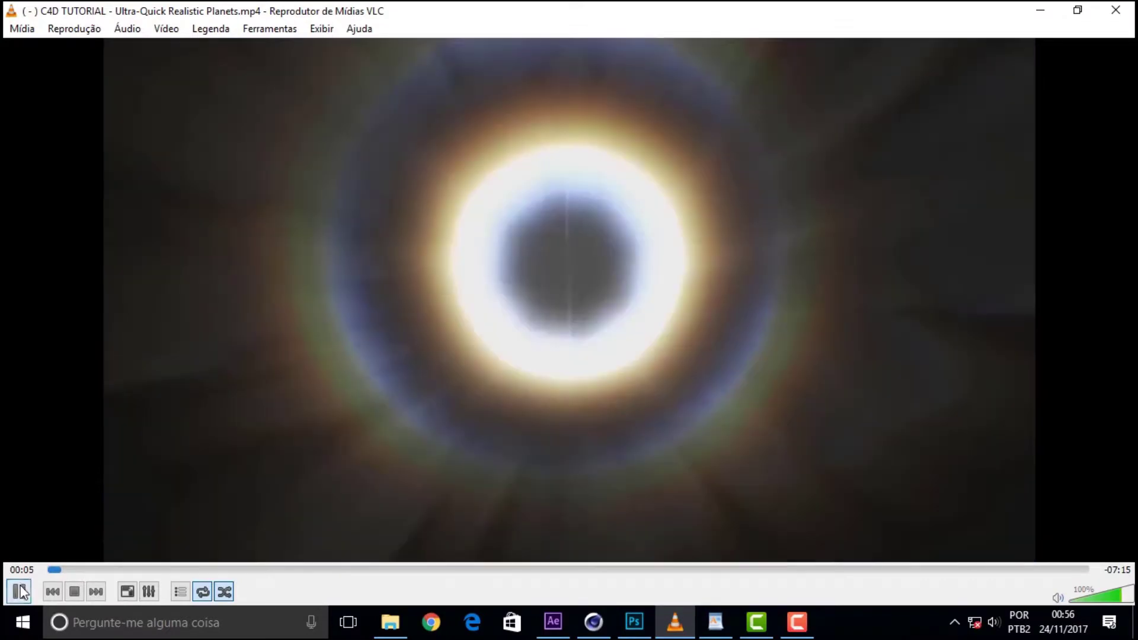
left_click(18, 591)
Step: Review the finished planet shot around 06:47, then minimize VLC
left_click(1039, 571)
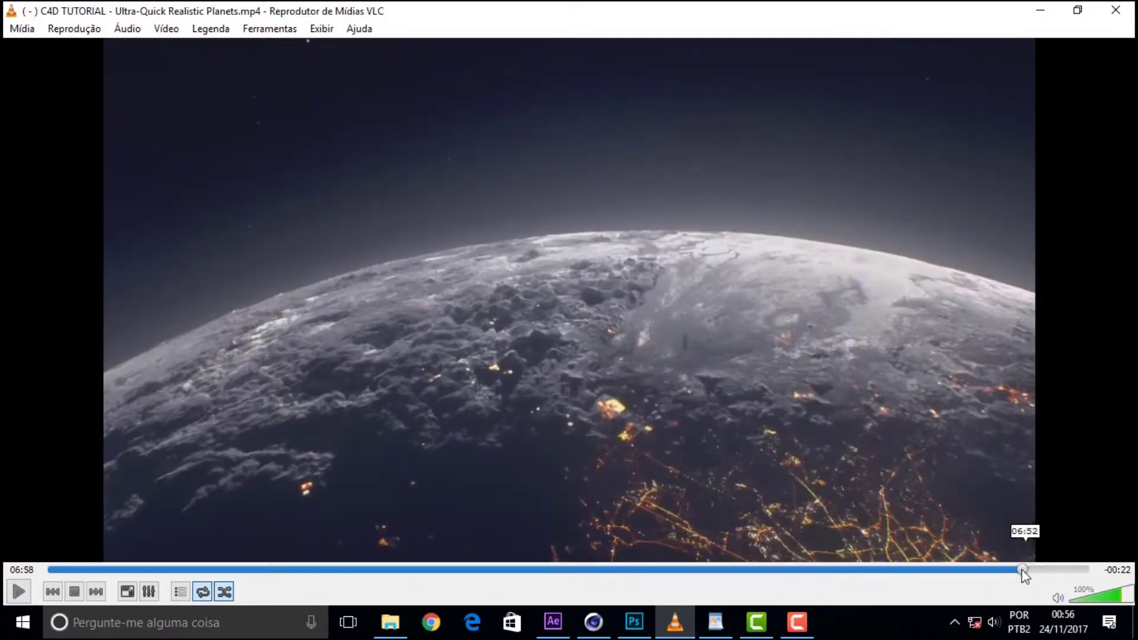
left_click_drag(1024, 570, 1004, 570)
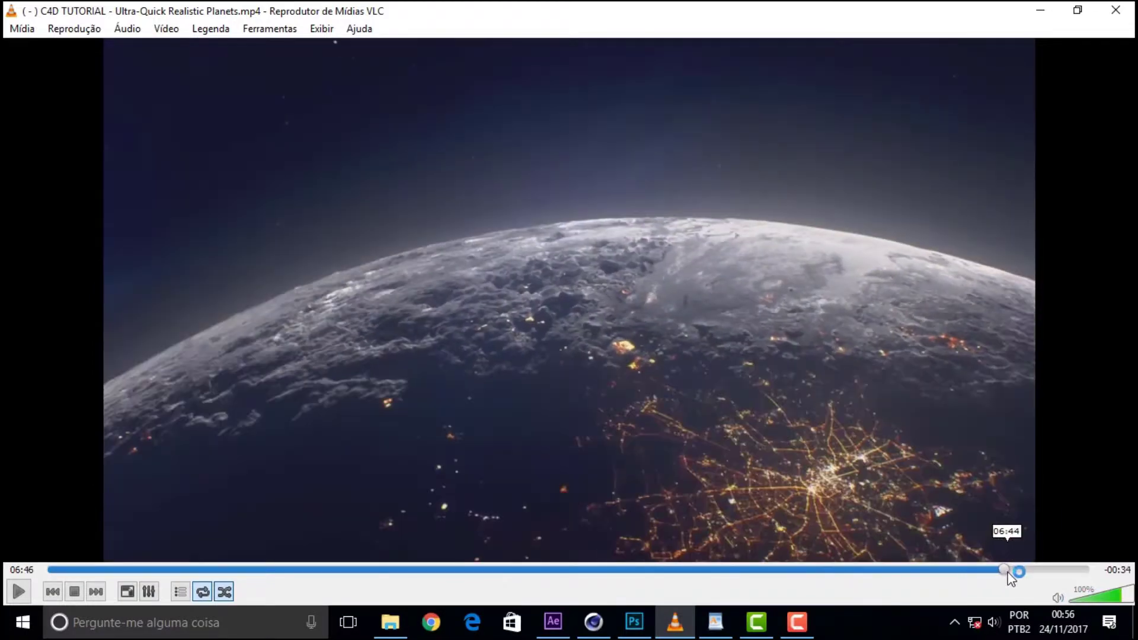
left_click(23, 595)
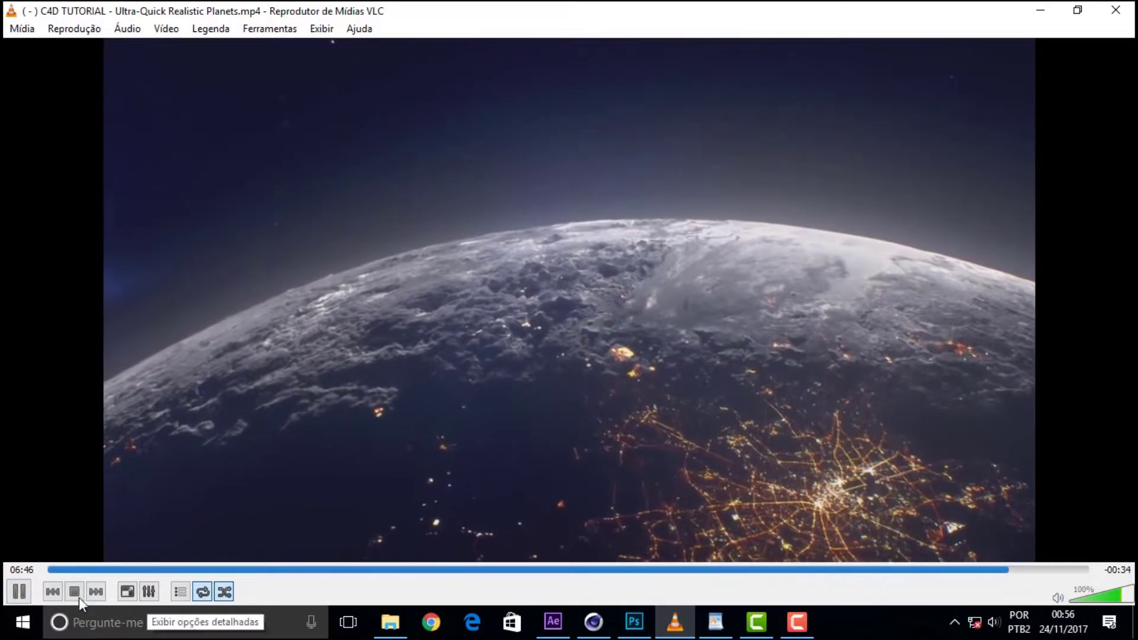
left_click(20, 592)
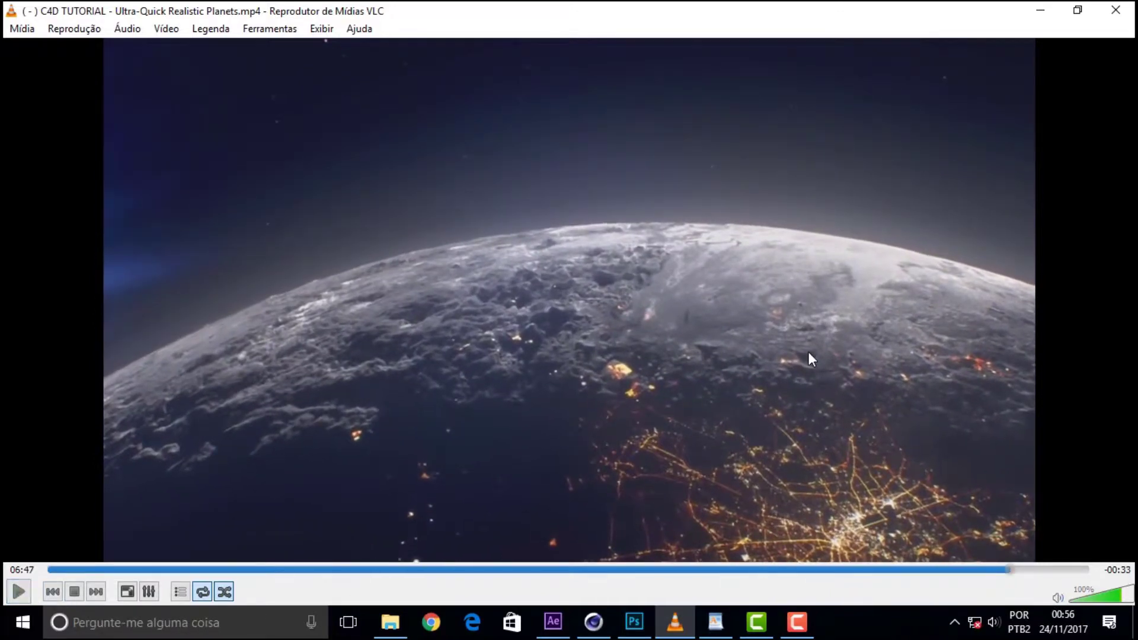
left_click(1043, 17)
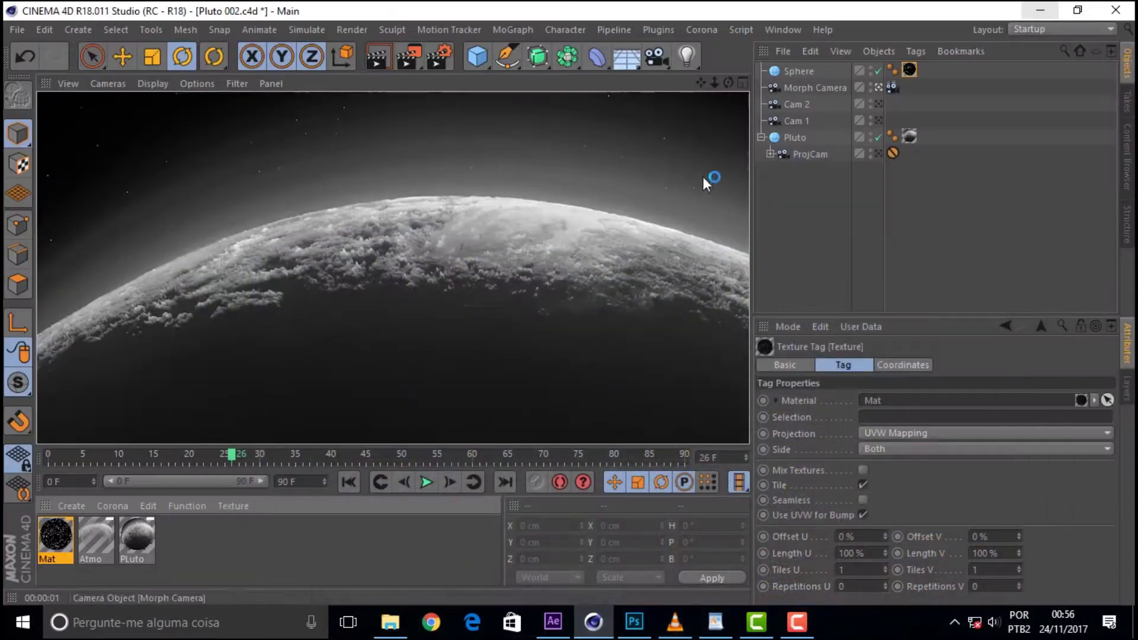
Step: Scrub the timeline, then play the Morph Camera animation and stop at frame 22
left_click_drag(232, 454, 177, 439)
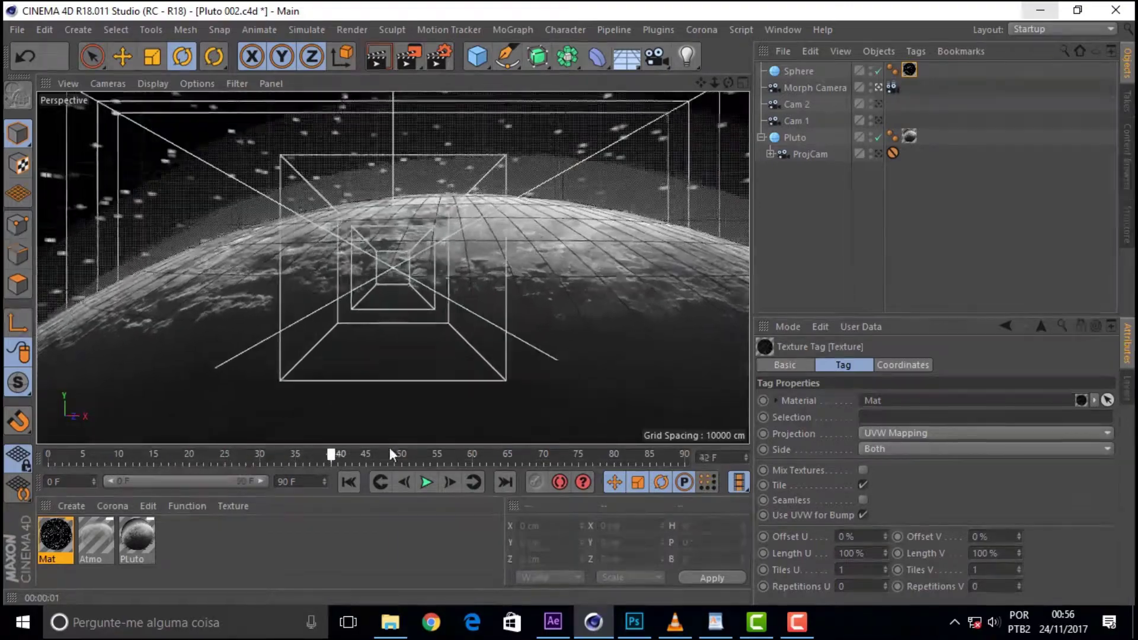
left_click(331, 455)
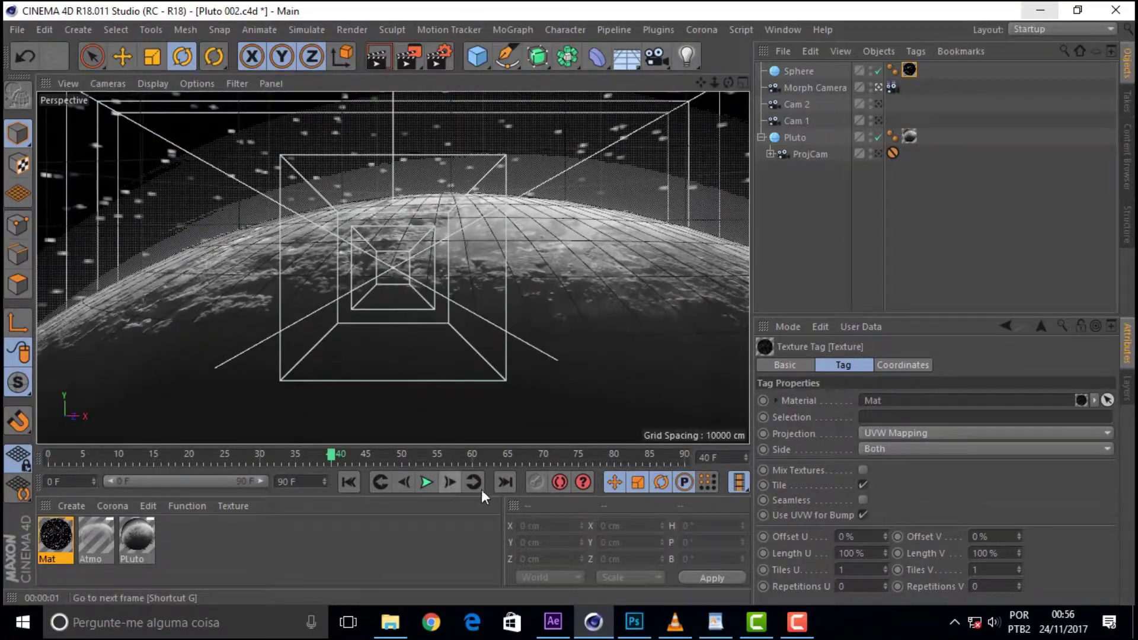
left_click(425, 482)
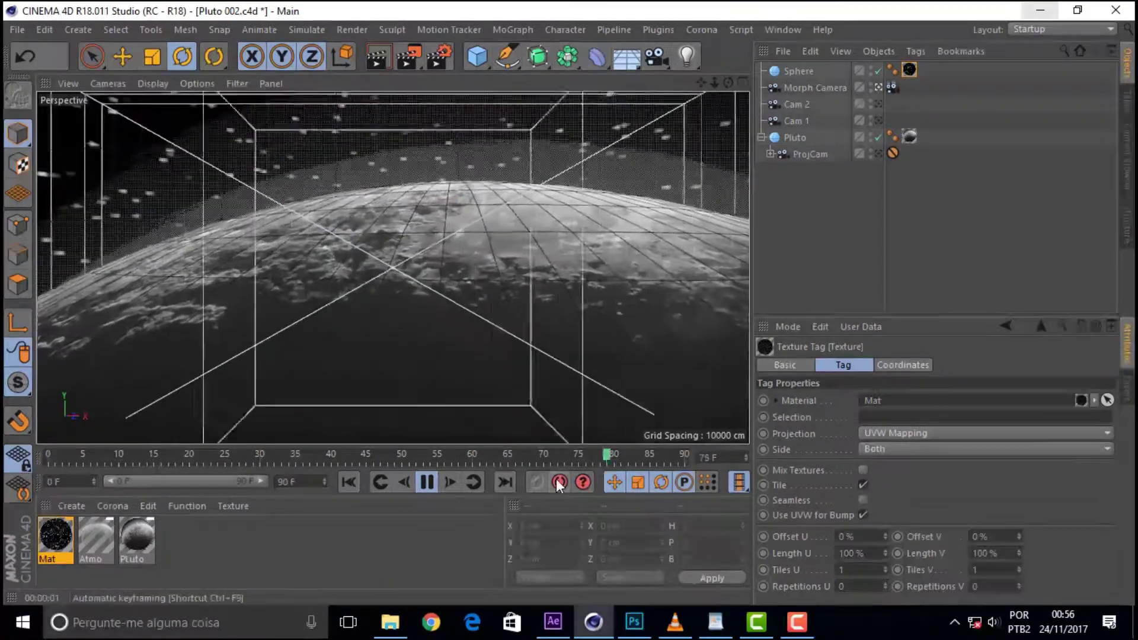
left_click(427, 482)
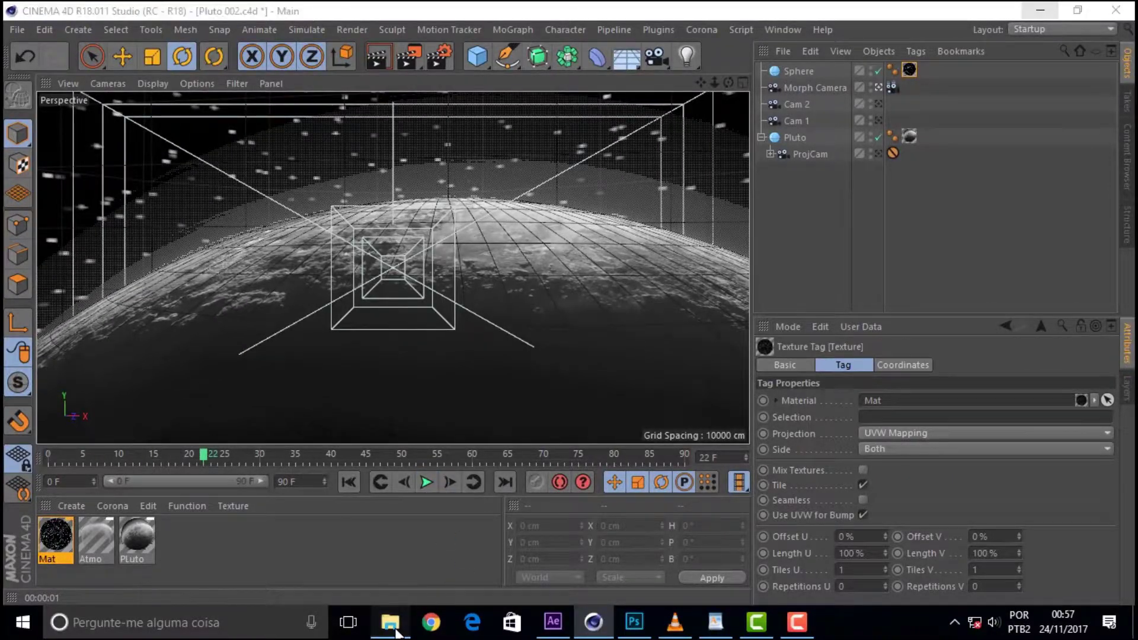
left_click(390, 622)
Step: Look over new_Berlin_from_space.jpg in Photos, then close it
left_click_drag(1079, 208, 1096, 509)
mouse_move(1096, 521)
left_mouse_down()
mouse_move(1075, 221)
mouse_move(1077, 233)
left_mouse_up()
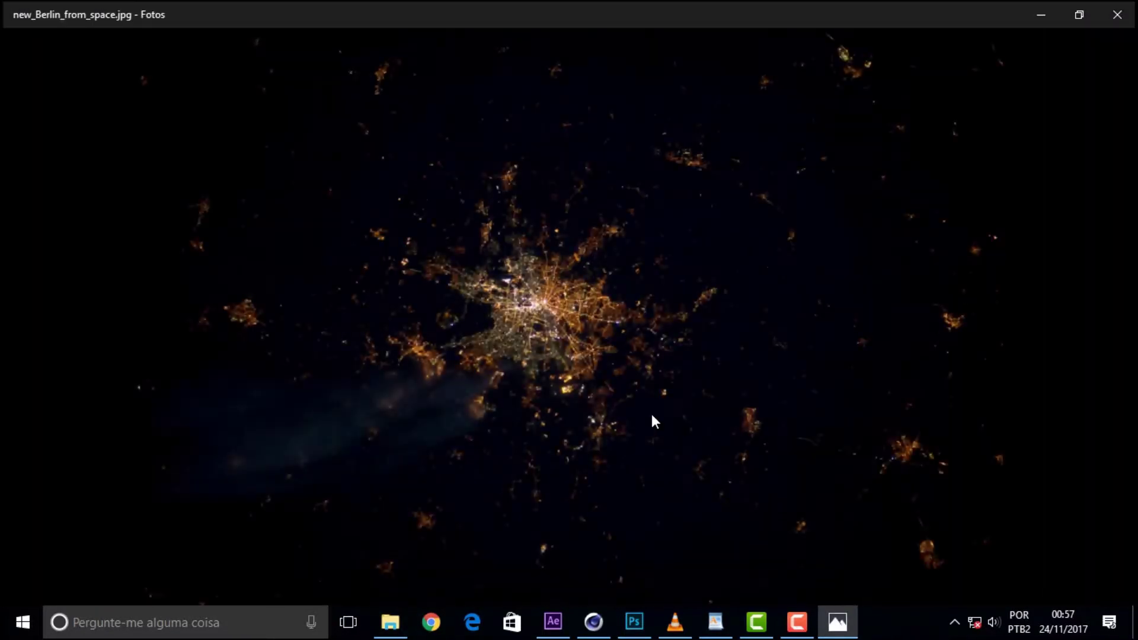
left_click(1125, 20)
Step: Return to Cinema 4D and move the playhead to frame 90, then frame 39
left_click(404, 15)
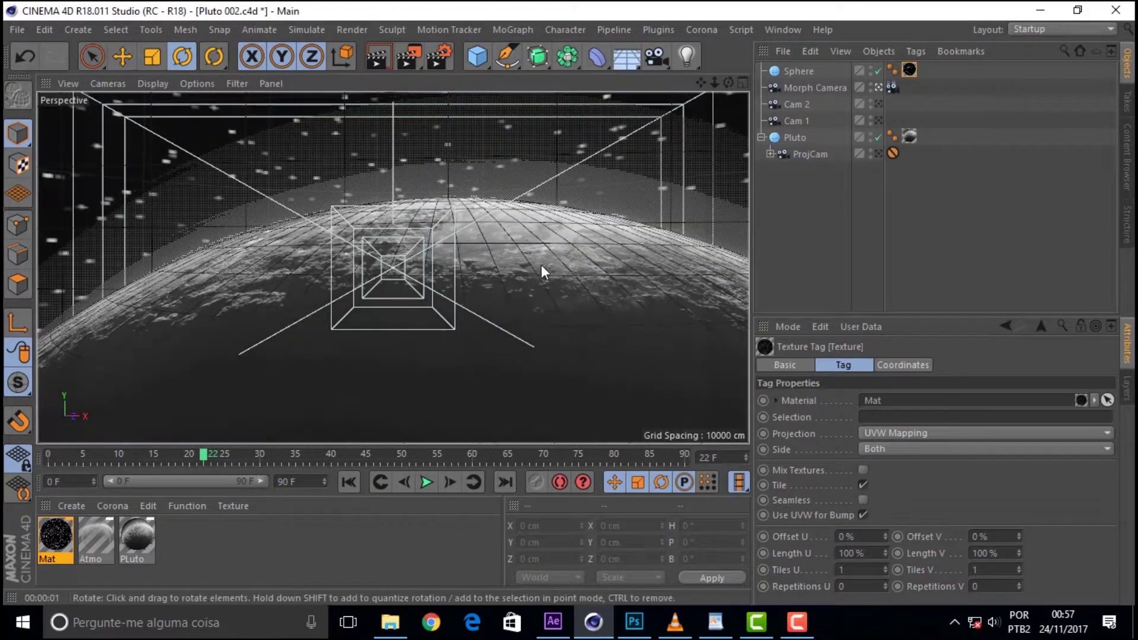
left_click_drag(196, 465, 684, 458)
left_click(323, 460)
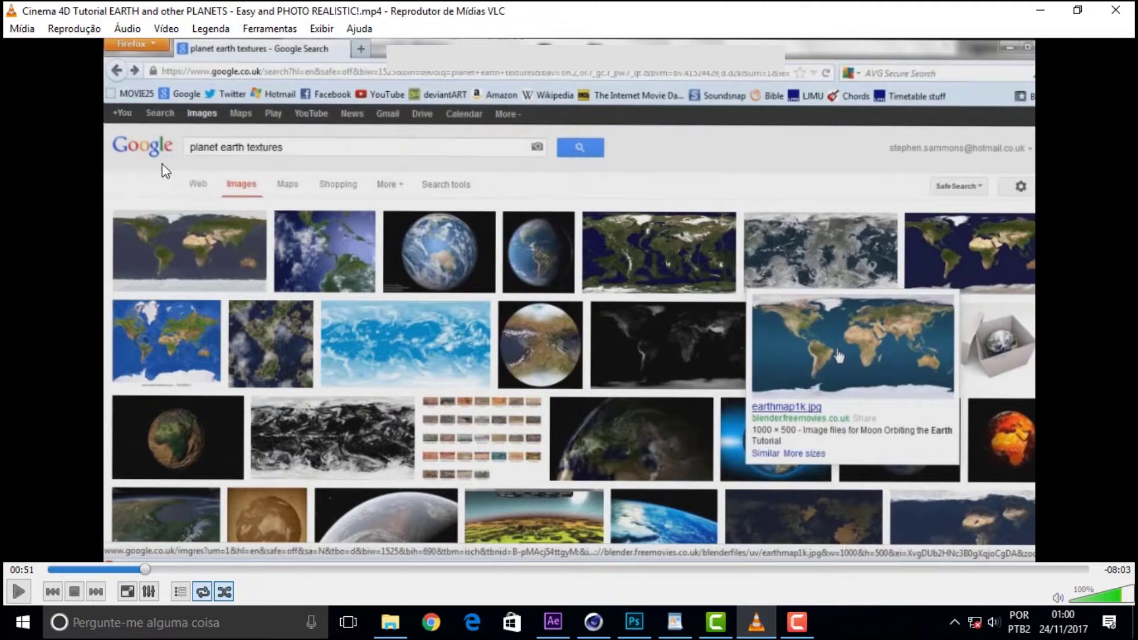
Step: Skip the Earth and Planets tutorial ahead from 00:50 to about 00:59
left_click_drag(143, 570, 172, 570)
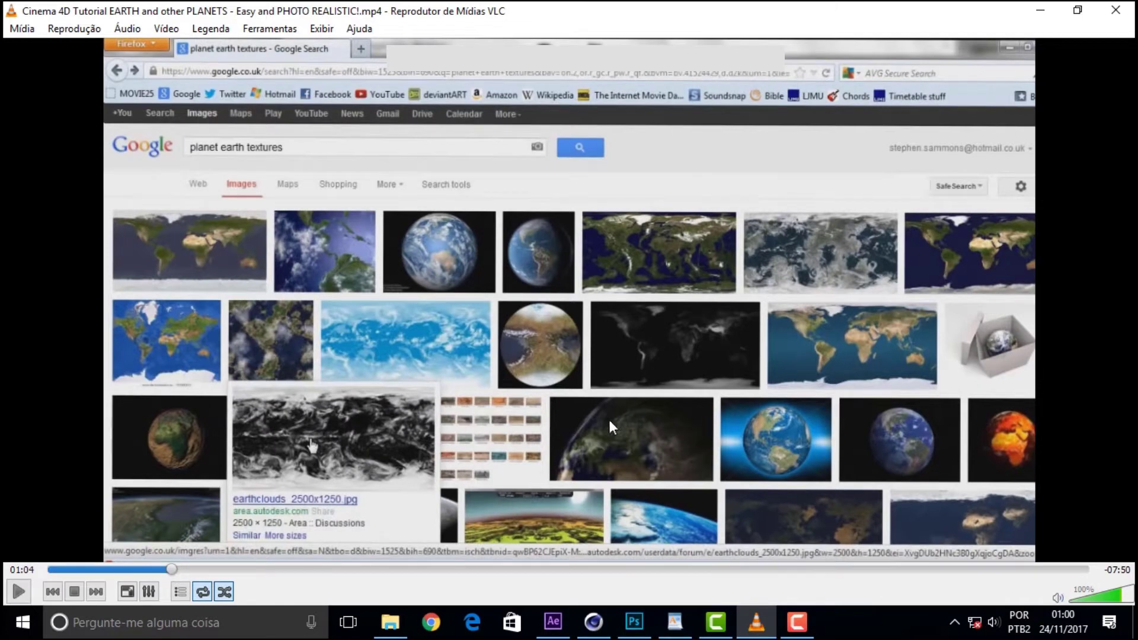